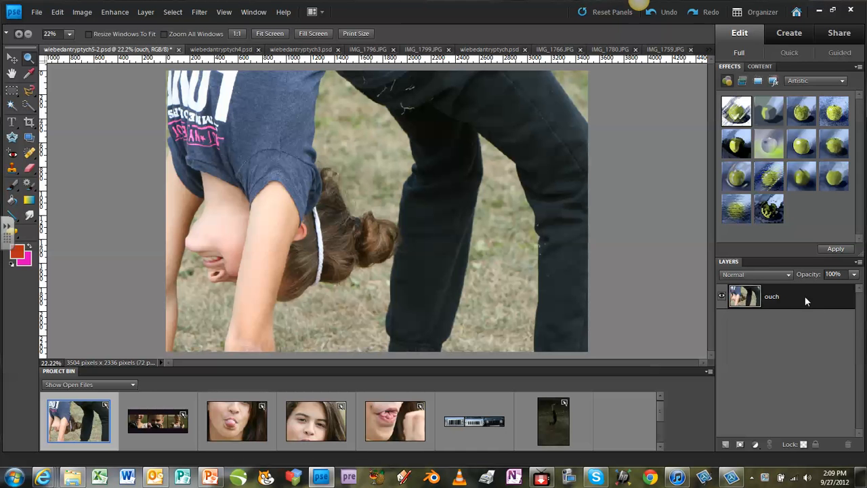
Step: Open the ouch layer's properties and confirm its name
double_click(775, 301)
click(823, 305)
double_click(831, 301)
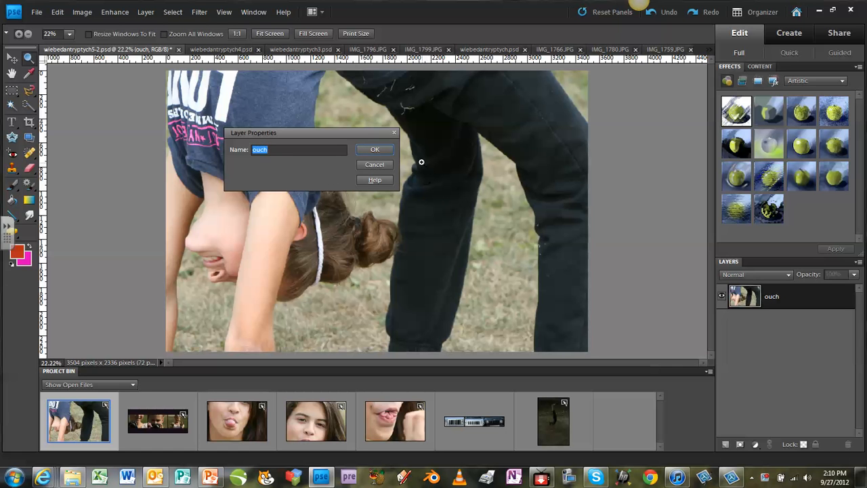
click(378, 148)
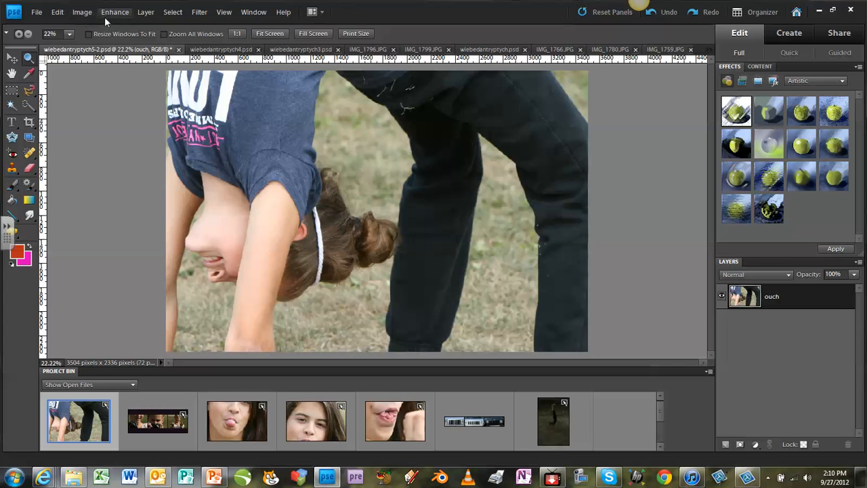
Step: Enlarge the canvas to 3904 pixels wide and 2736 pixels high, keeping the photo centred
click(82, 12)
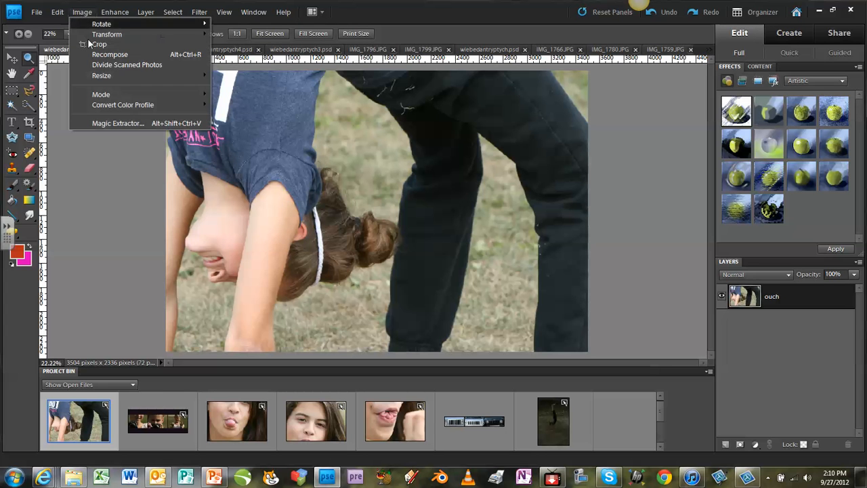
mouse_move(99, 79)
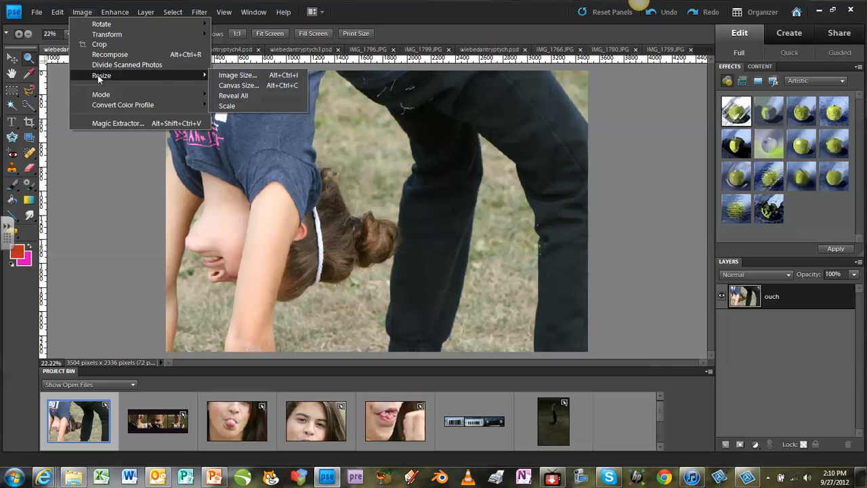
click(233, 87)
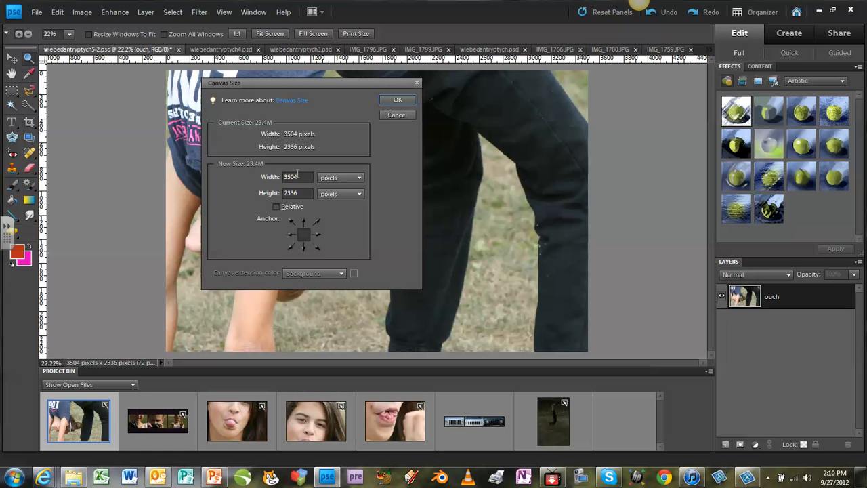
key(BackSpace)
text(9)
drag(291, 193, 288, 193)
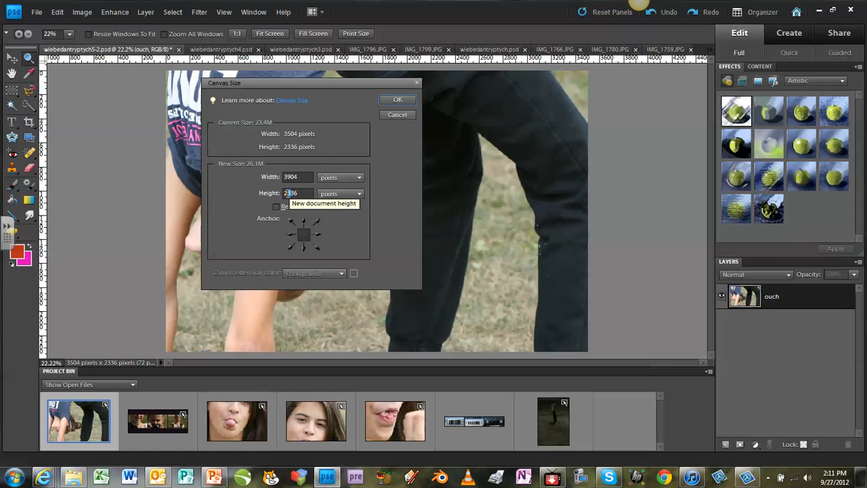
text(7)
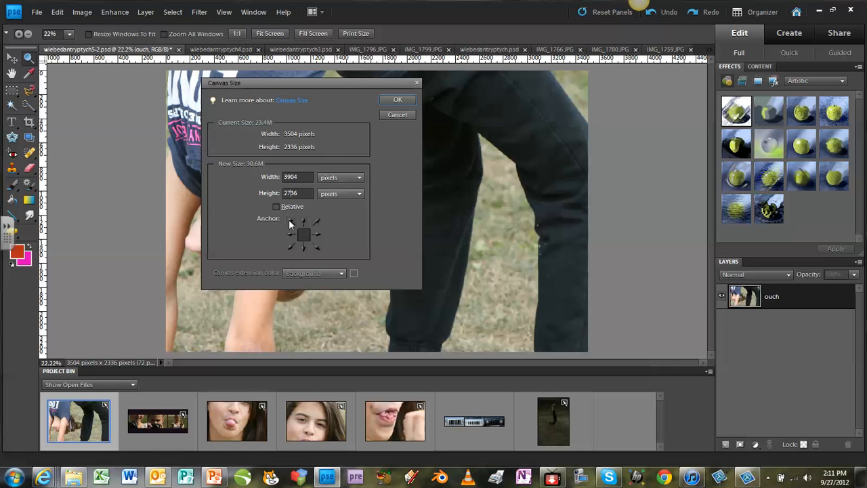
click(289, 221)
click(303, 222)
click(317, 235)
click(397, 100)
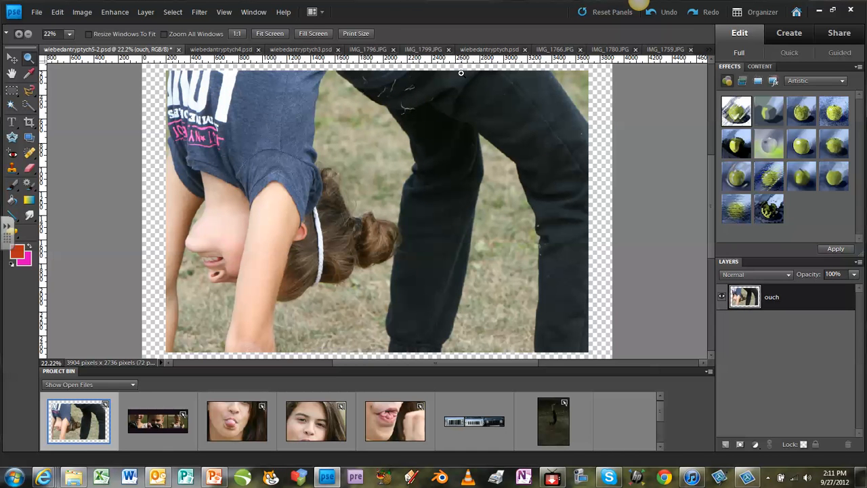
Step: Add a new empty layer and move it beneath the ouch layer
click(273, 33)
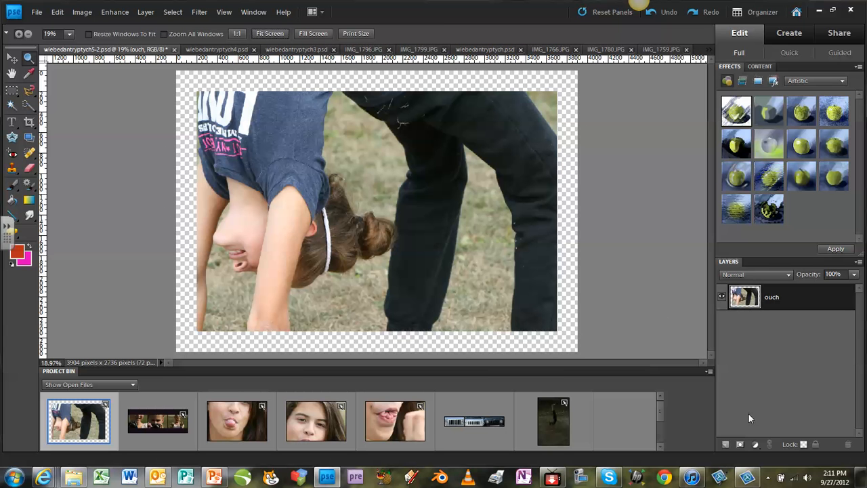
click(725, 445)
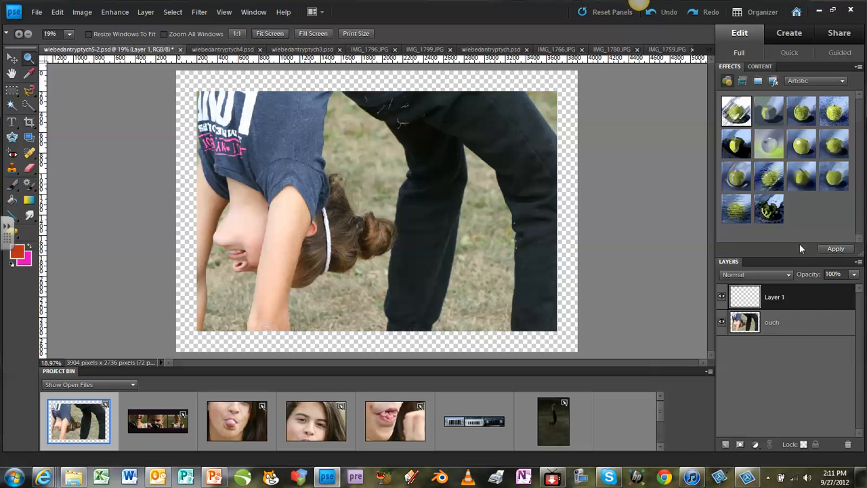
drag(783, 299, 797, 347)
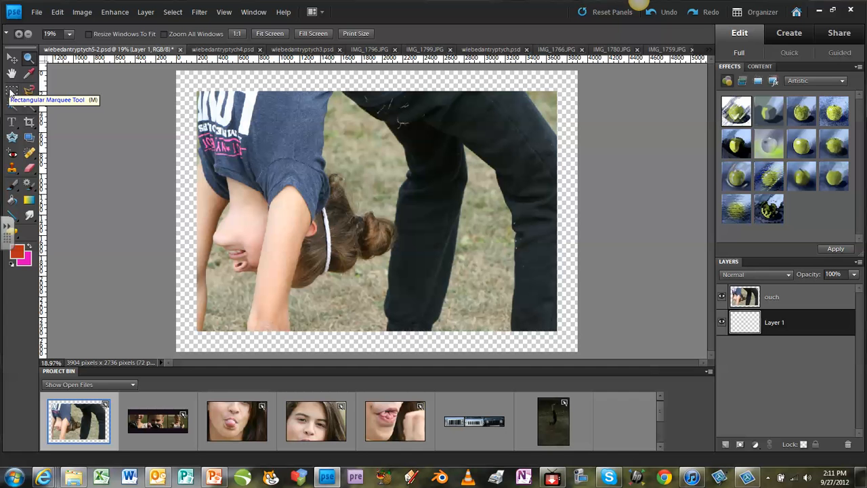
Step: Draw a rectangular marquee about 1434 by 2689 px over the left part of the photo, extending past its top and bottom edges
click(11, 92)
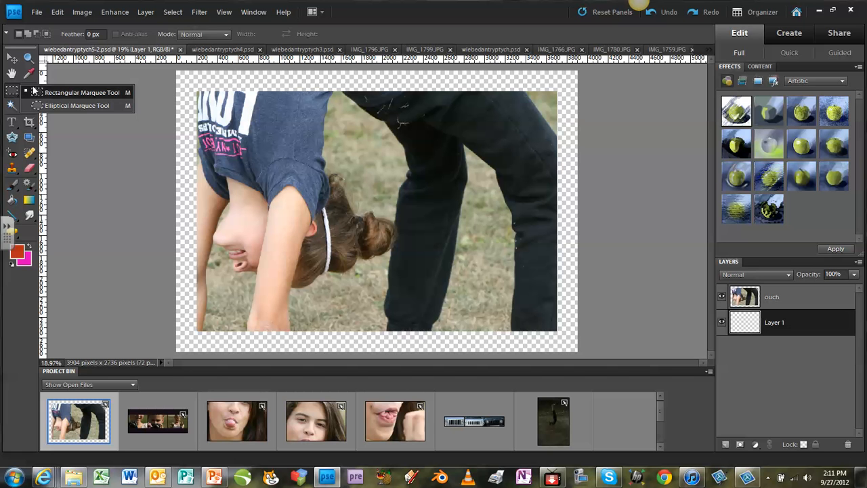
click(69, 90)
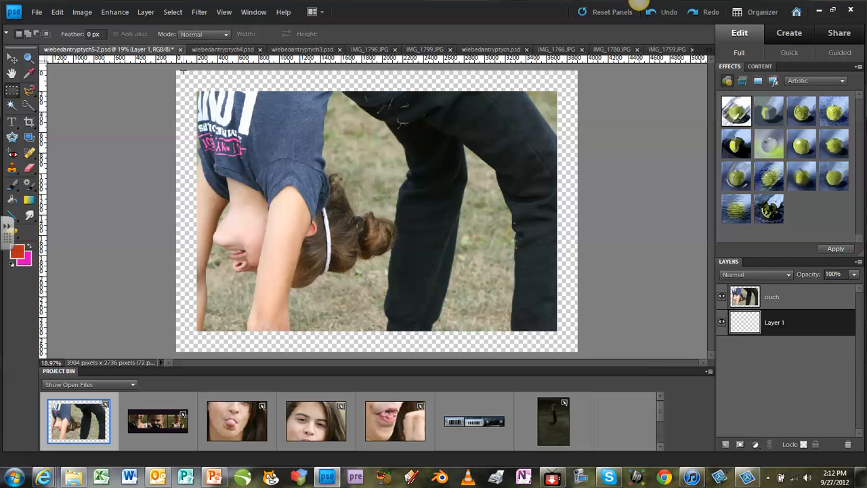
drag(182, 71, 330, 346)
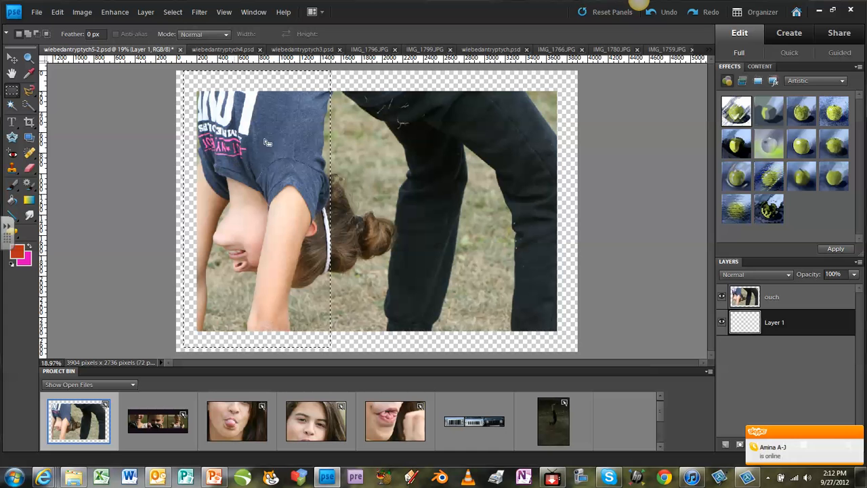
Step: Transform the selection to a width of 1168 px without constrained proportions, so it covers the left third of the photo
click(172, 13)
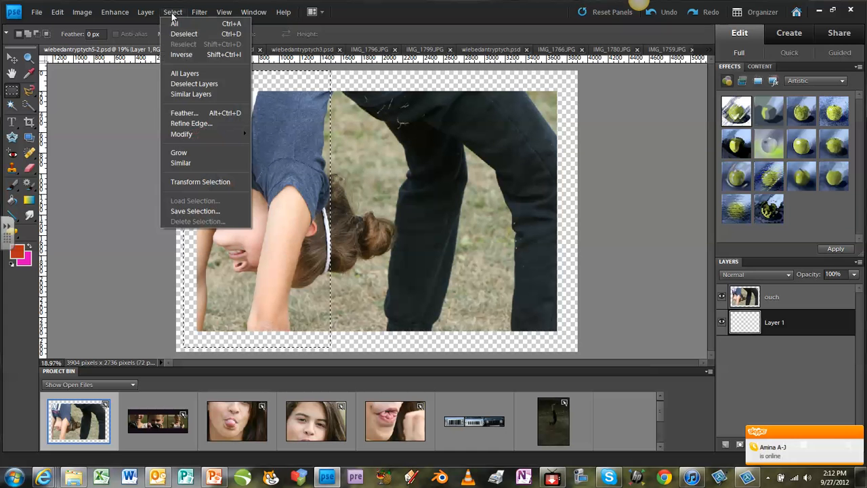
click(210, 181)
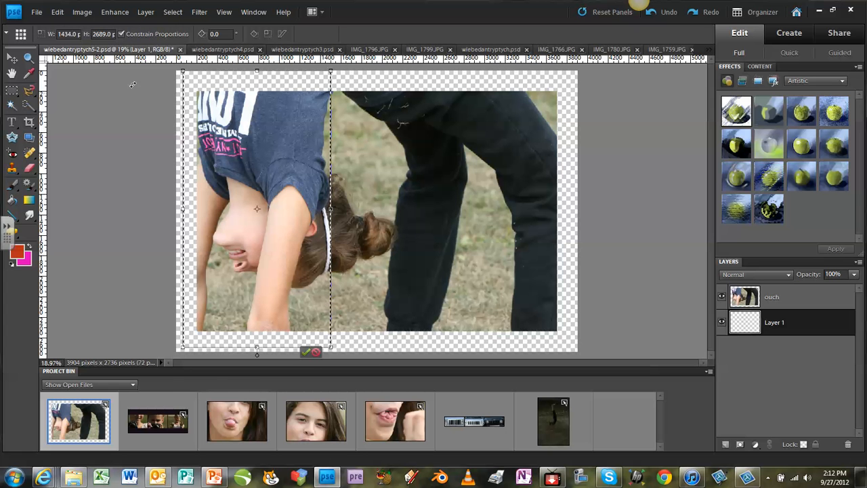
click(122, 34)
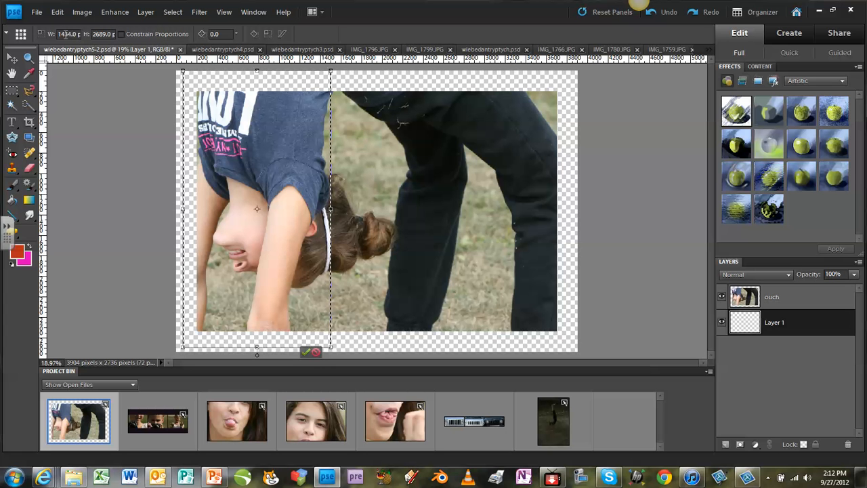
double_click(64, 34)
text(116px)
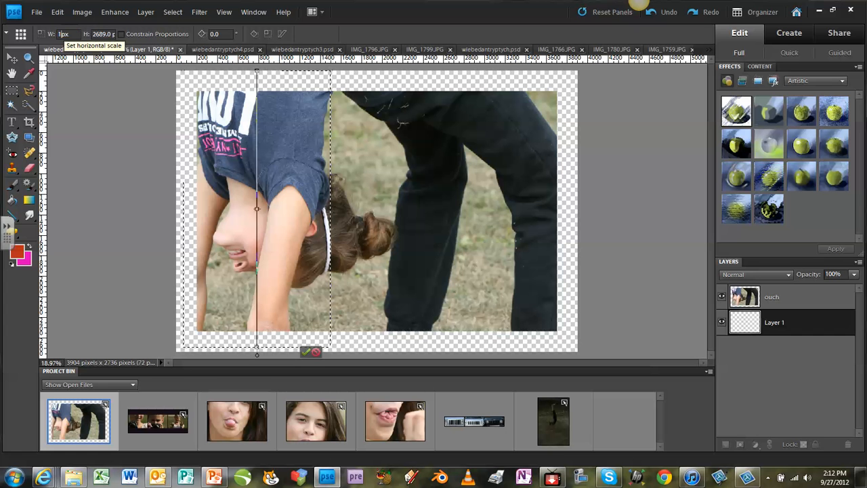
text(8)
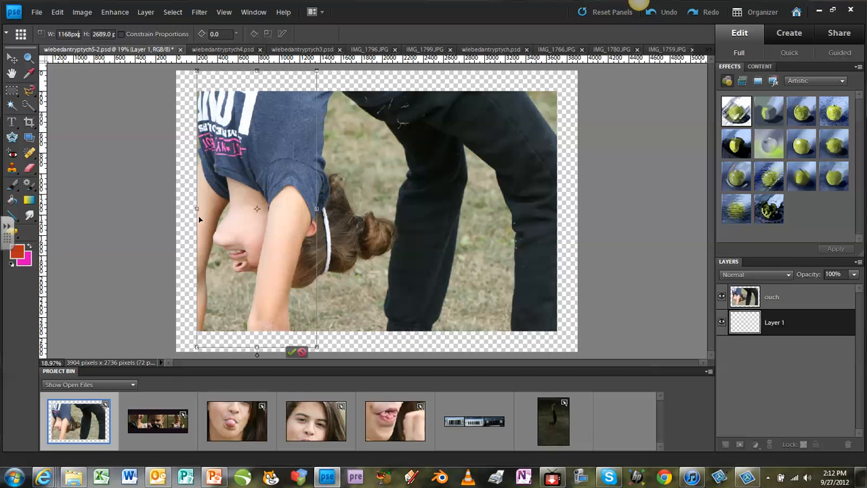
click(293, 352)
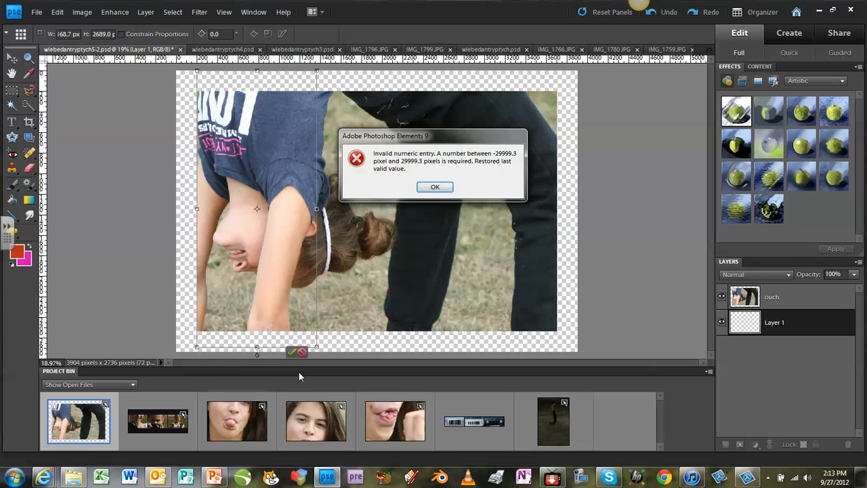
click(435, 188)
double_click(62, 34)
text(1168)
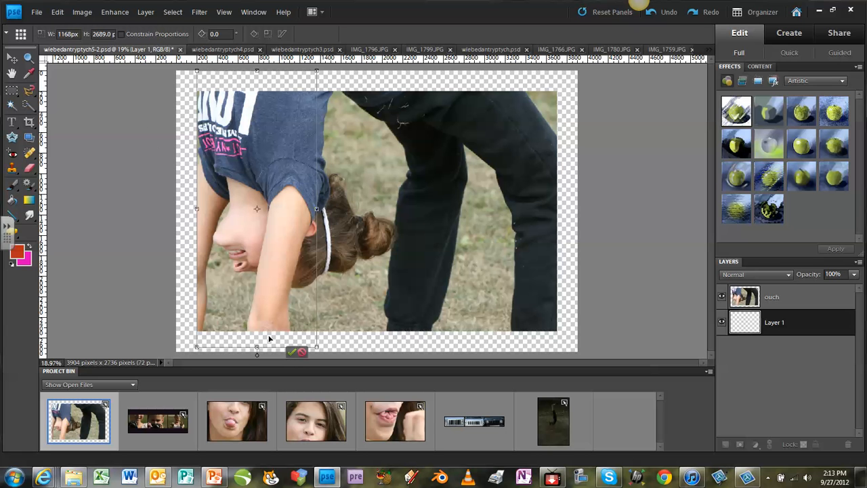
key(Return)
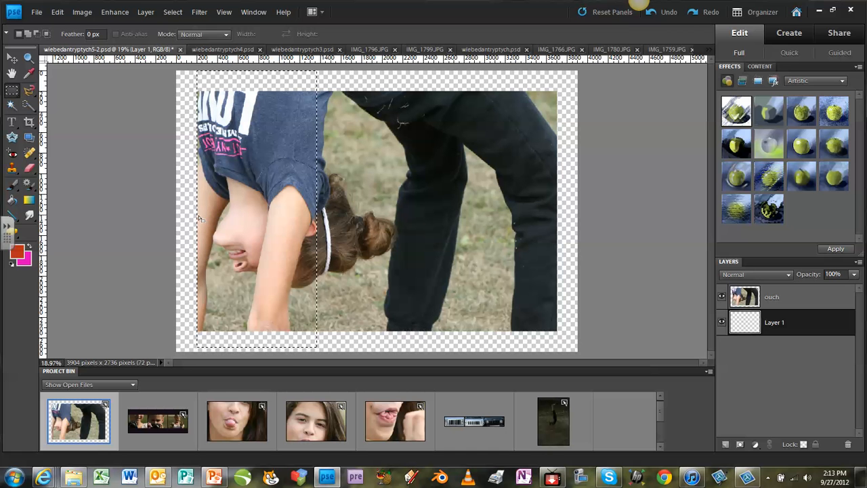
Step: Examine closely how the selection's left edge lines up with the photo's left edge
click(28, 58)
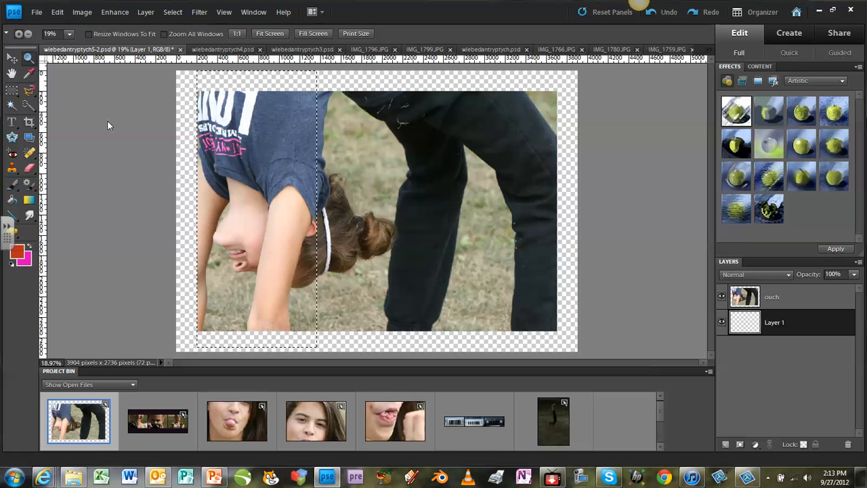
click(200, 190)
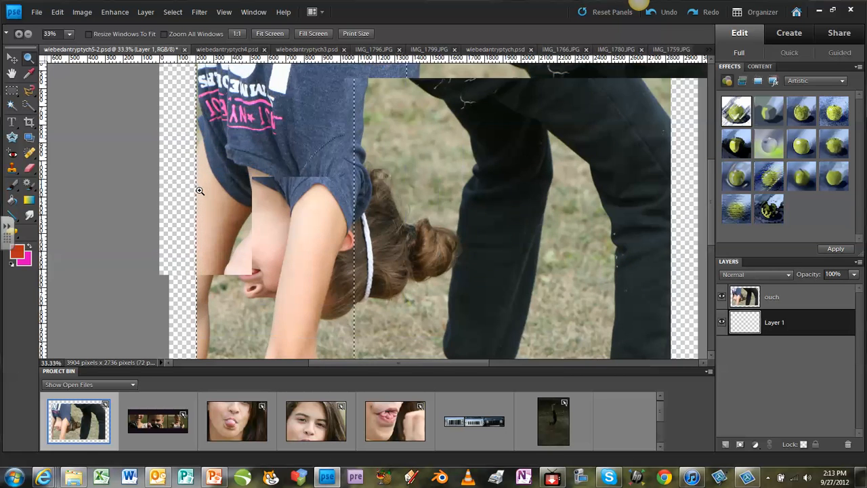
click(200, 190)
click(200, 191)
click(200, 191)
click(200, 190)
click(200, 190)
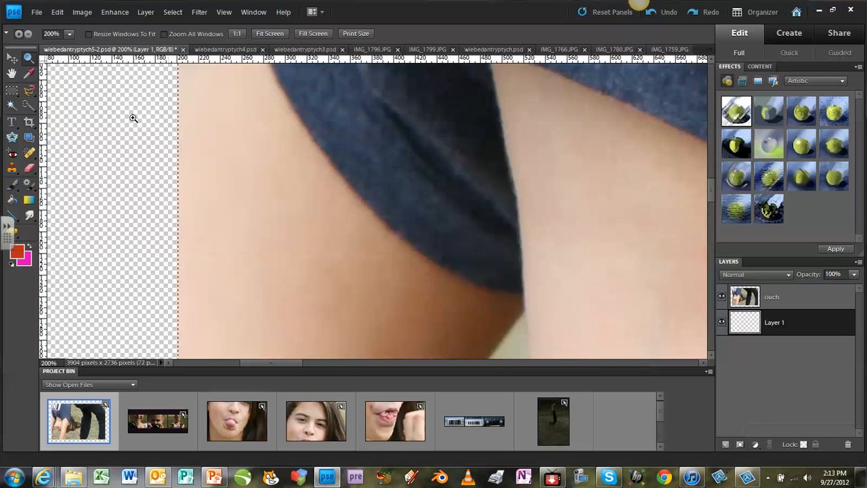
alt+click(163, 143)
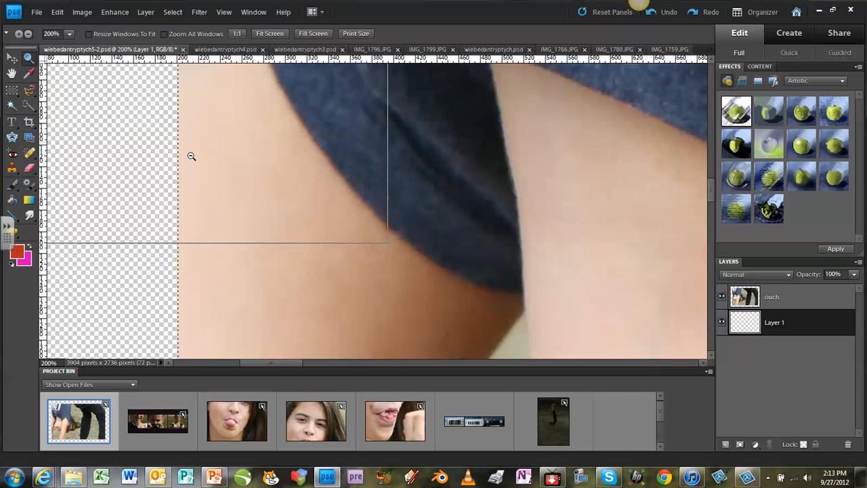
alt+click(192, 160)
alt+click(189, 175)
alt+click(189, 175)
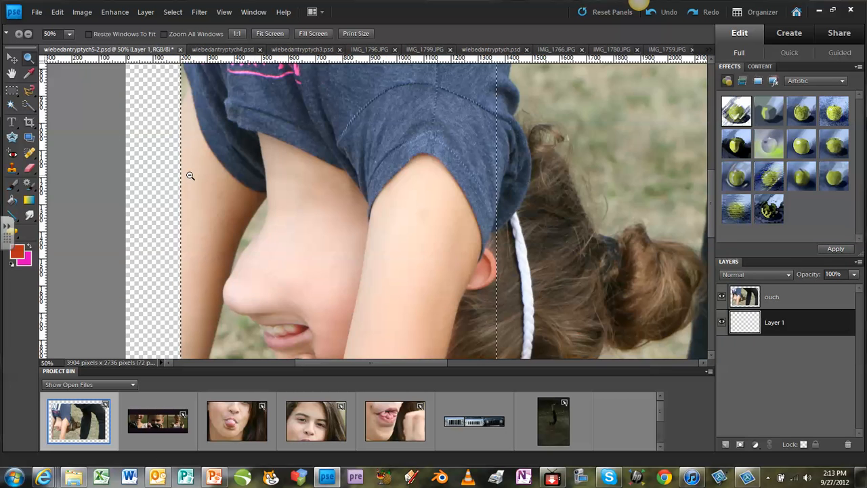
alt+click(189, 175)
alt+click(189, 175)
alt+click(190, 176)
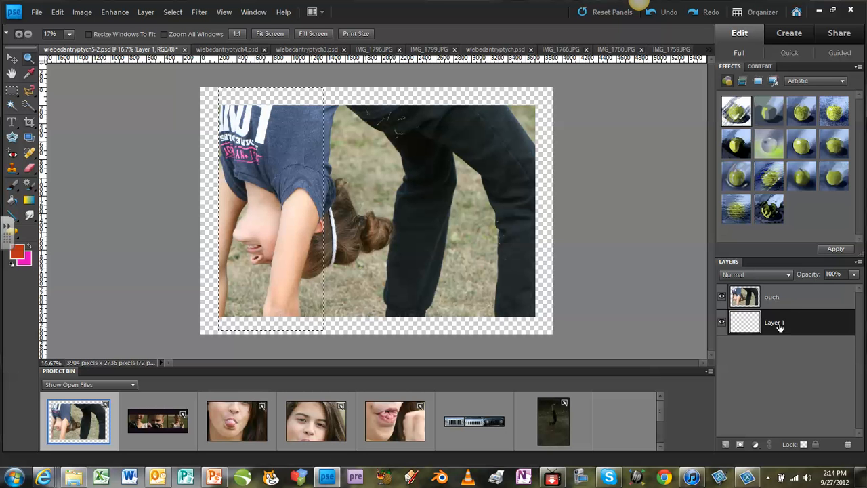
Step: Try to cut the selected area of the empty Layer 1 to a new layer
click(146, 12)
mouse_move(162, 25)
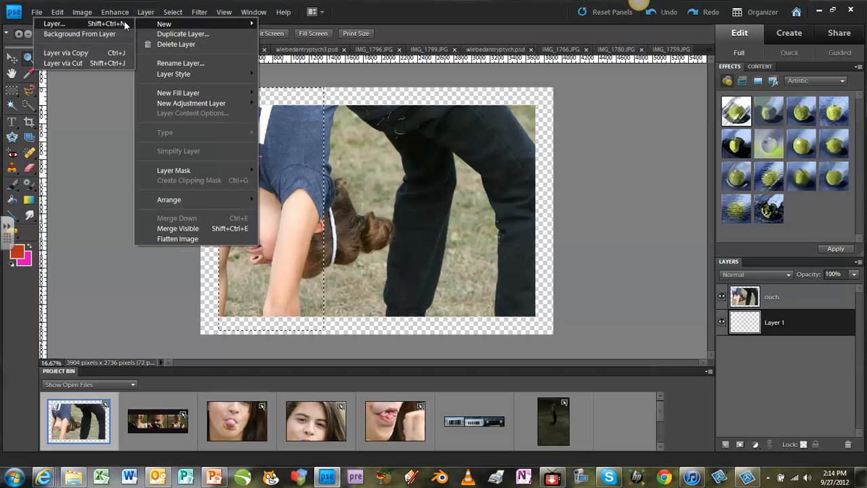
click(64, 63)
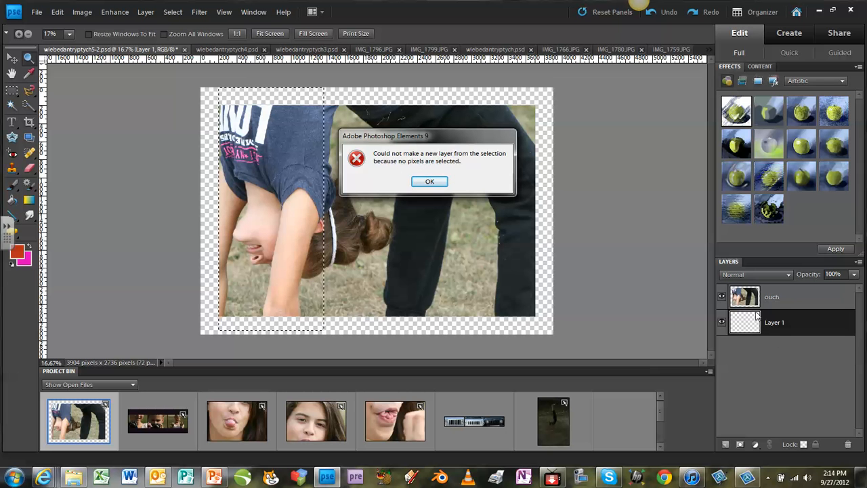
click(429, 182)
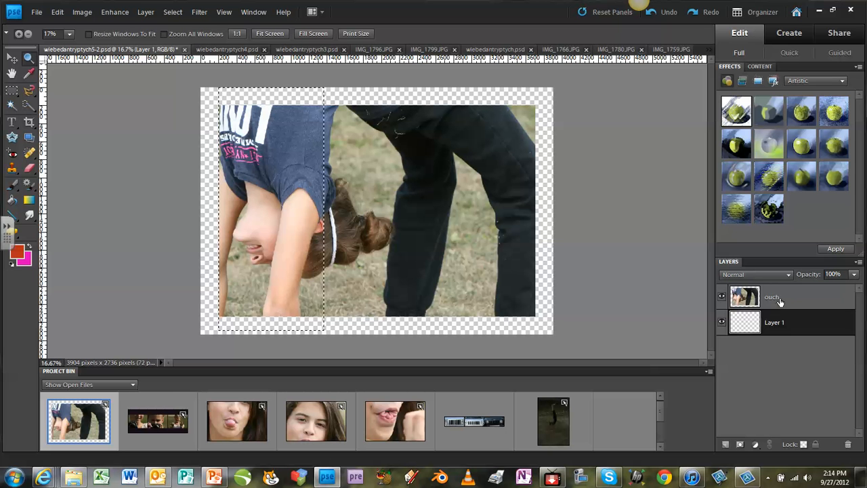
Step: Cut the selected left third of the ouch layer to a new layer, then make the ouch layer active again
click(779, 302)
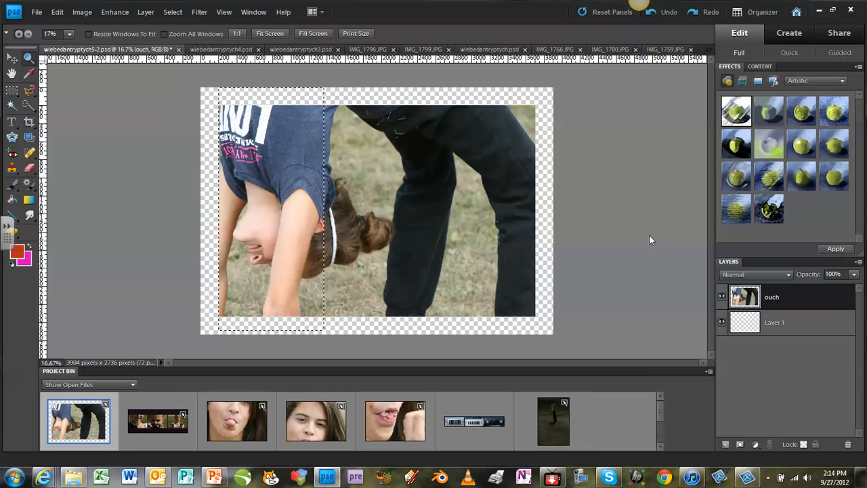
click(147, 12)
mouse_move(163, 25)
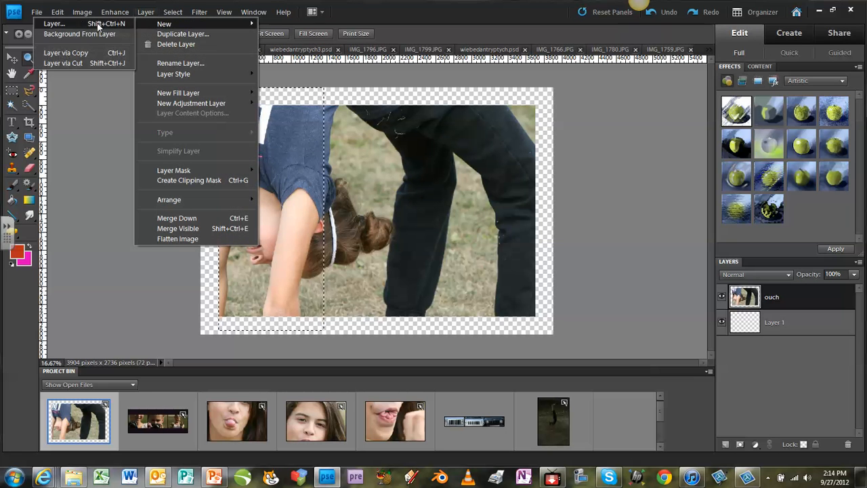
click(65, 64)
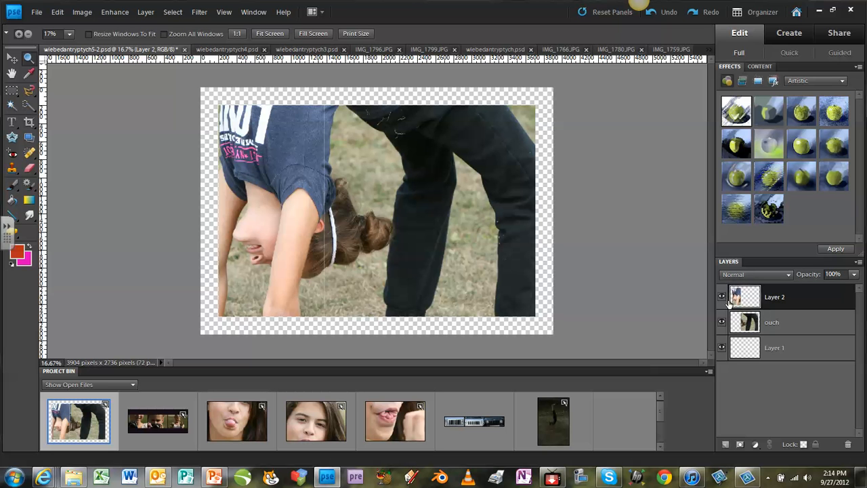
click(777, 326)
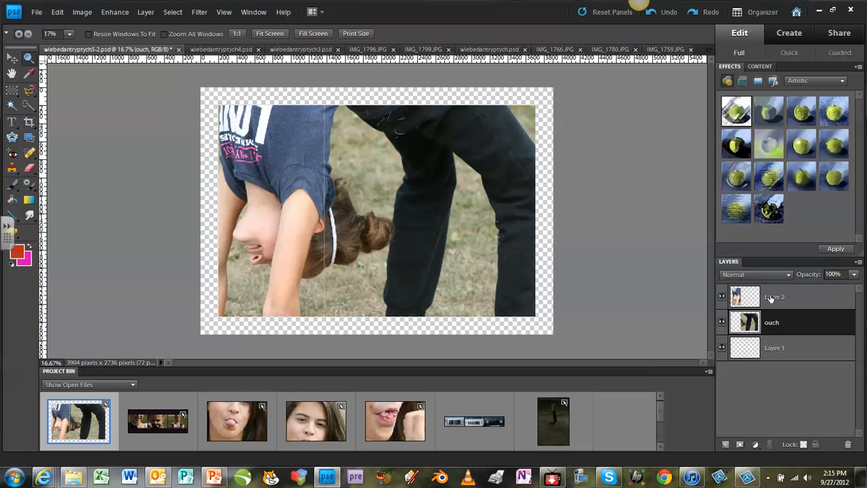
Step: Rename Layer 2, which holds the cut-out left third, as head and make the ouch layer active
double_click(774, 298)
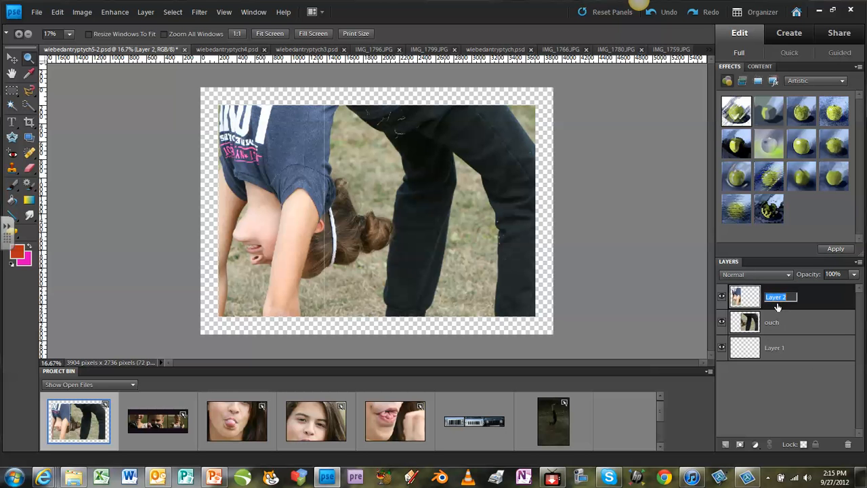
text(head)
click(784, 325)
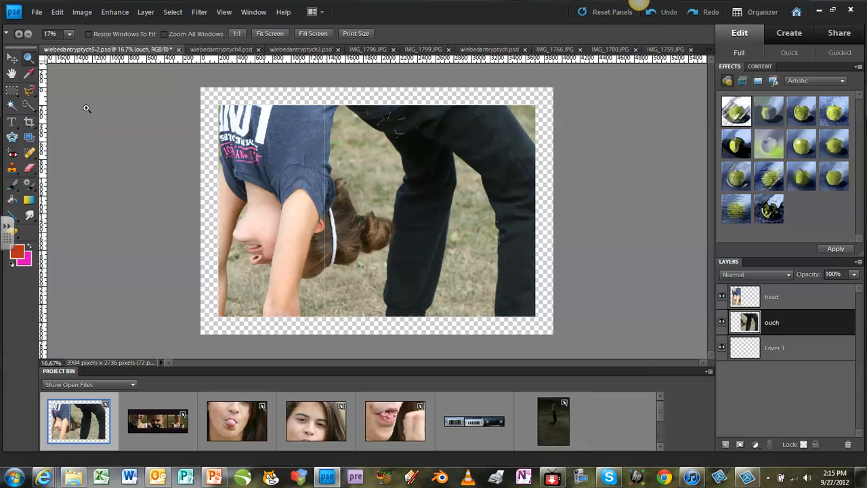
Step: Draw a rectangular selection over the right part of the photo and transform it to a width of 1168 px with constrained proportions
click(11, 91)
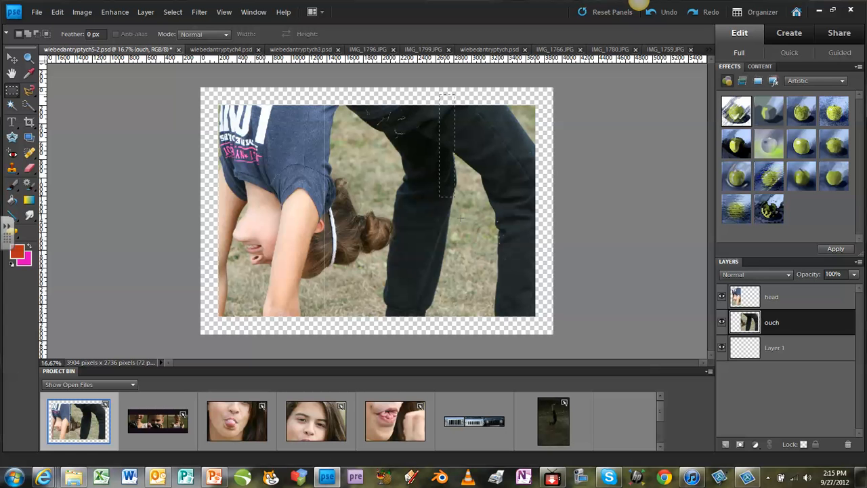
drag(500, 333, 553, 332)
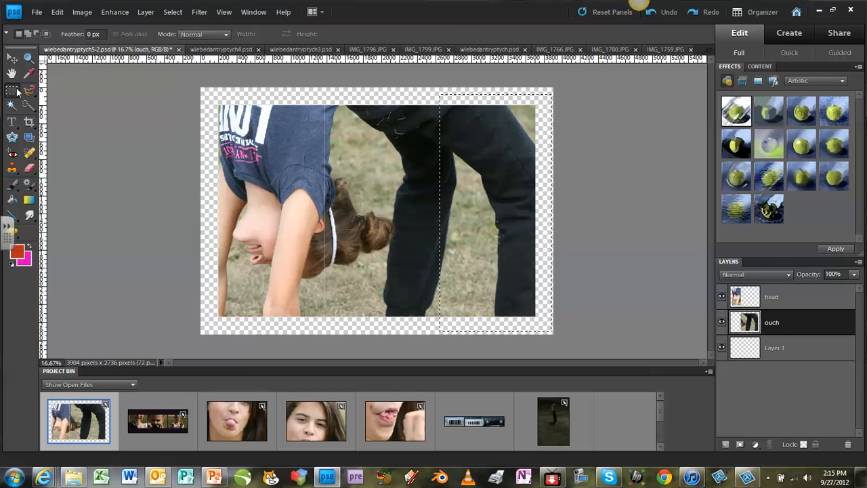
click(174, 13)
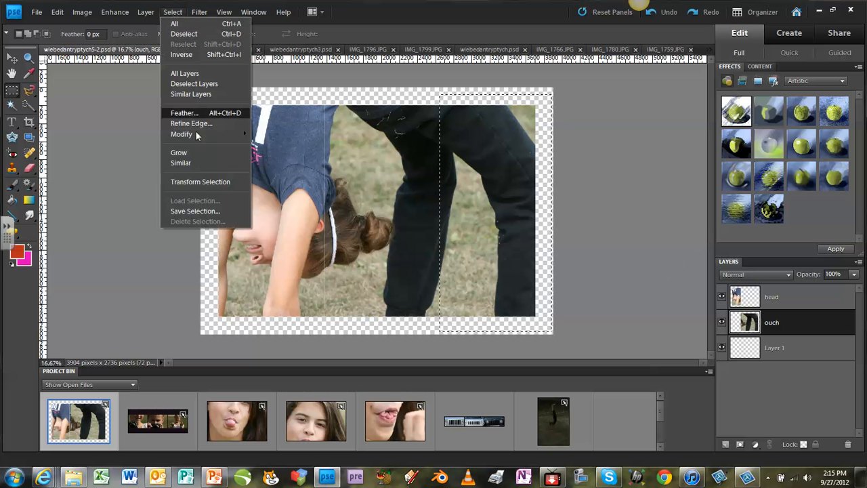
click(200, 182)
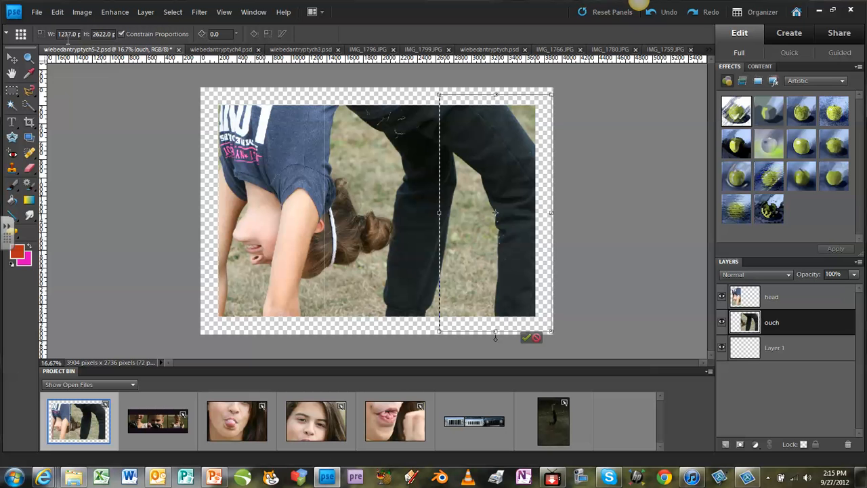
double_click(65, 34)
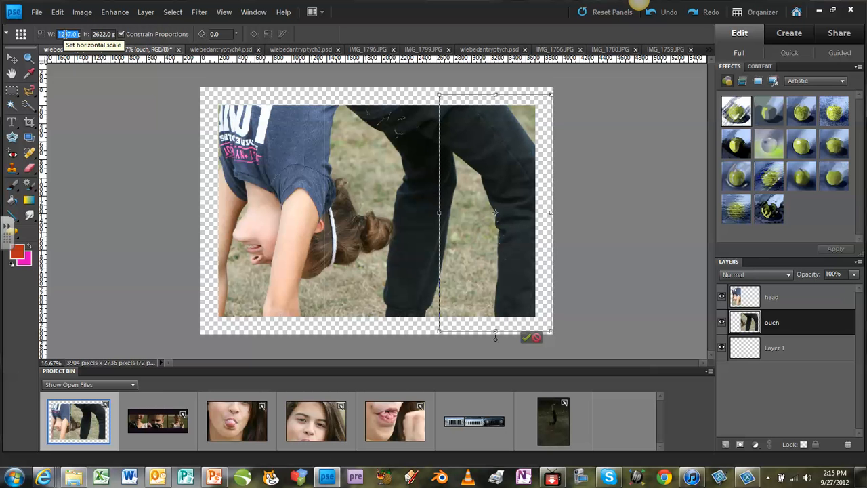
text(1168)
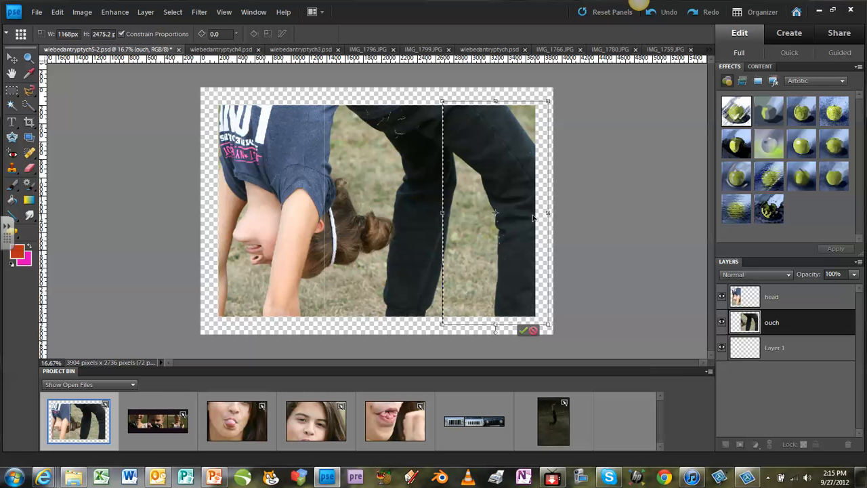
click(524, 330)
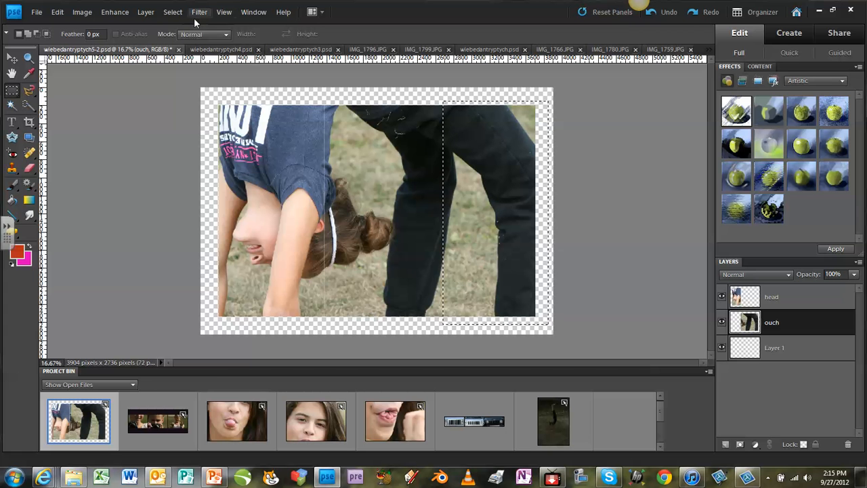
Step: Transform the selection to shift it slightly left and up, closer to the photo's right edge
click(176, 12)
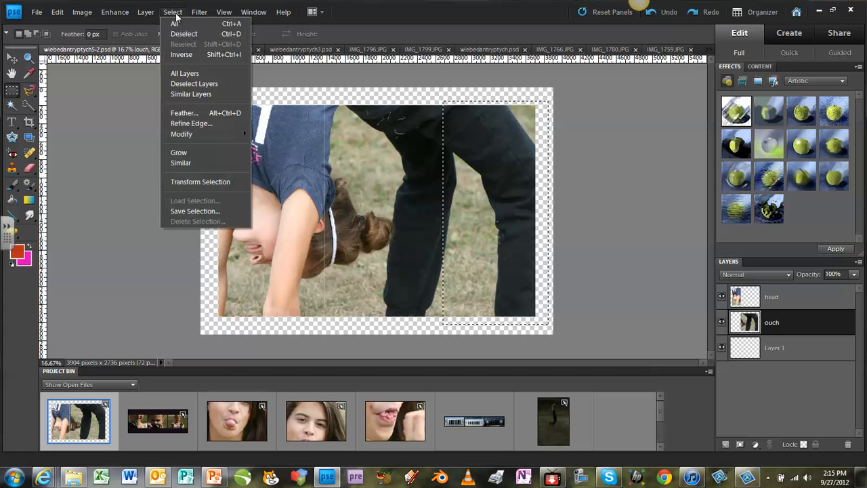
click(219, 182)
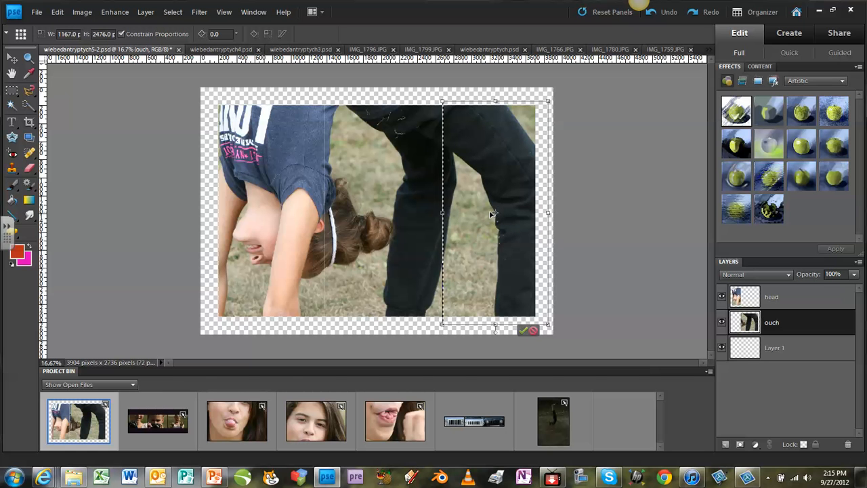
mouse_move(491, 214)
mouse_down()
mouse_move(479, 217)
mouse_move(485, 209)
mouse_up()
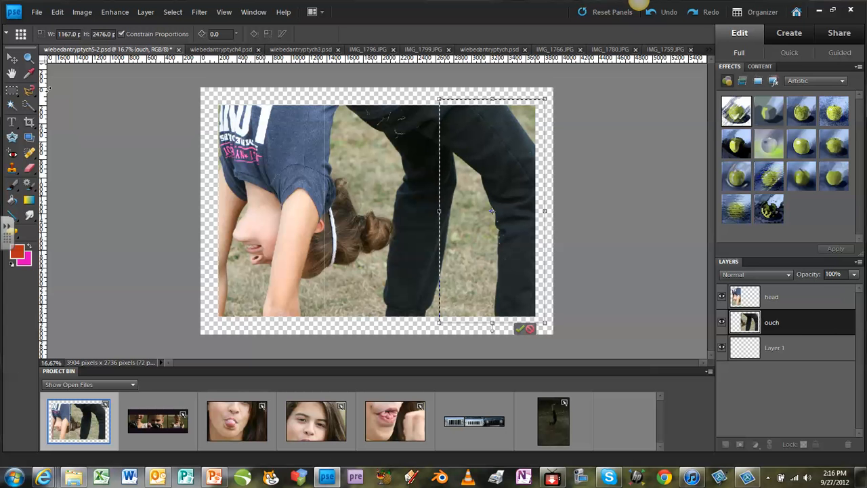
click(27, 56)
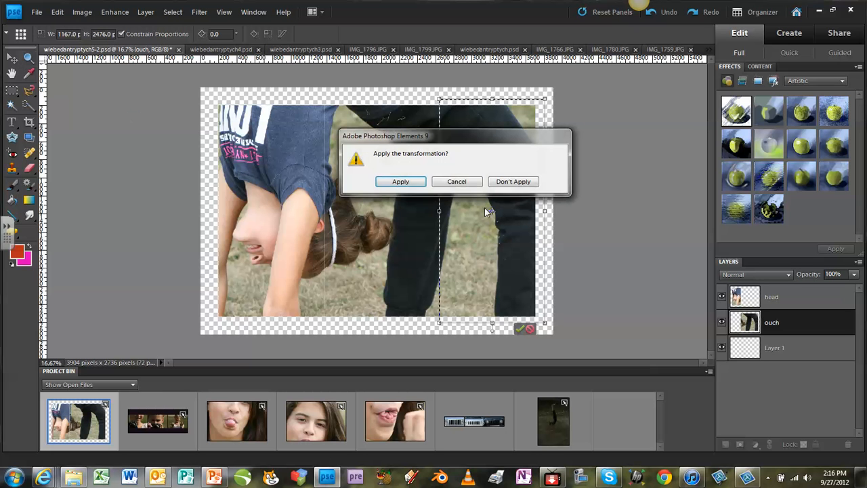
click(458, 181)
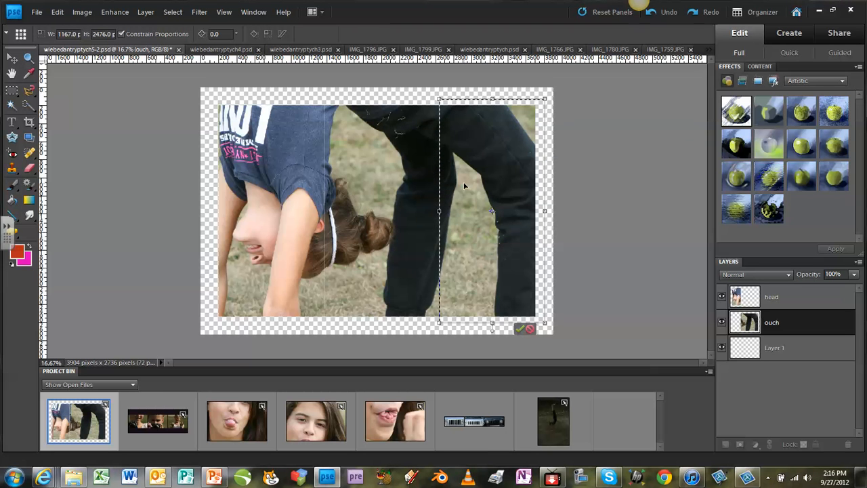
click(528, 331)
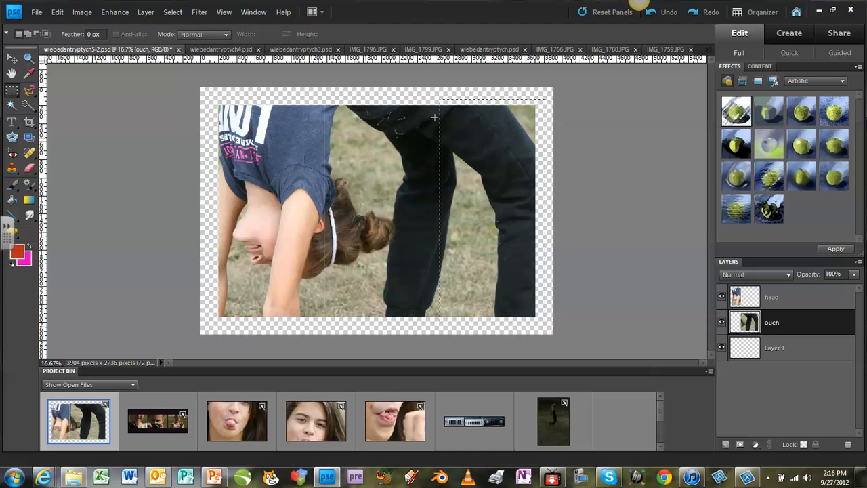
Step: Nudge the selection outline left with Transform Selection until its right edge lines up exactly with the photo's right edge
click(172, 13)
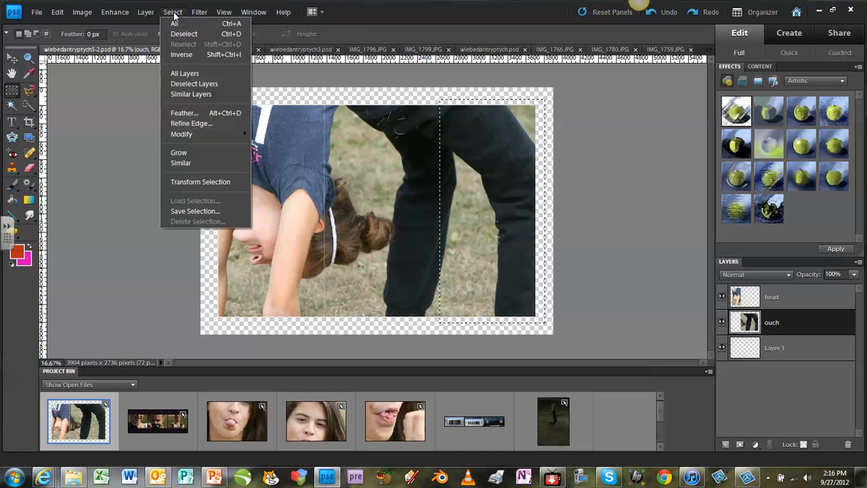
click(199, 181)
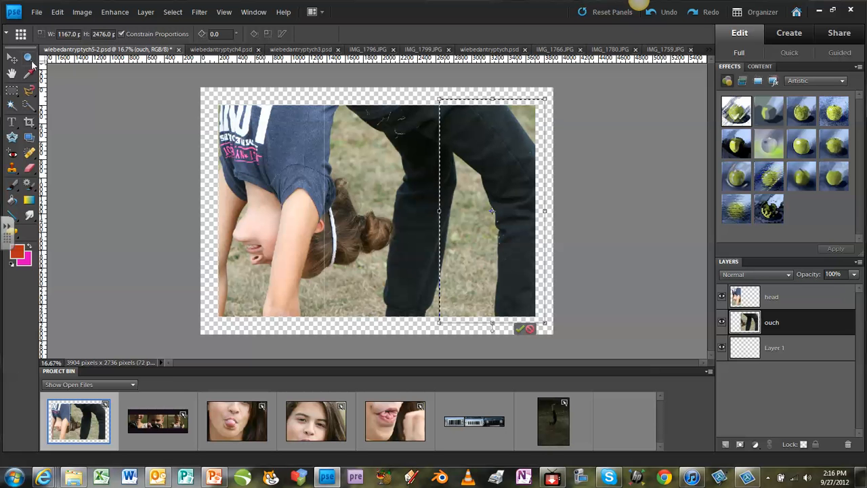
click(30, 59)
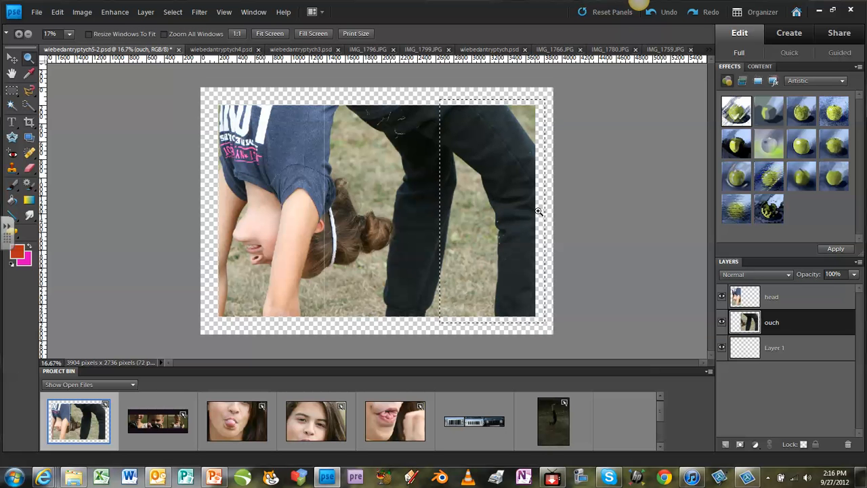
scroll(538, 211, up, 4)
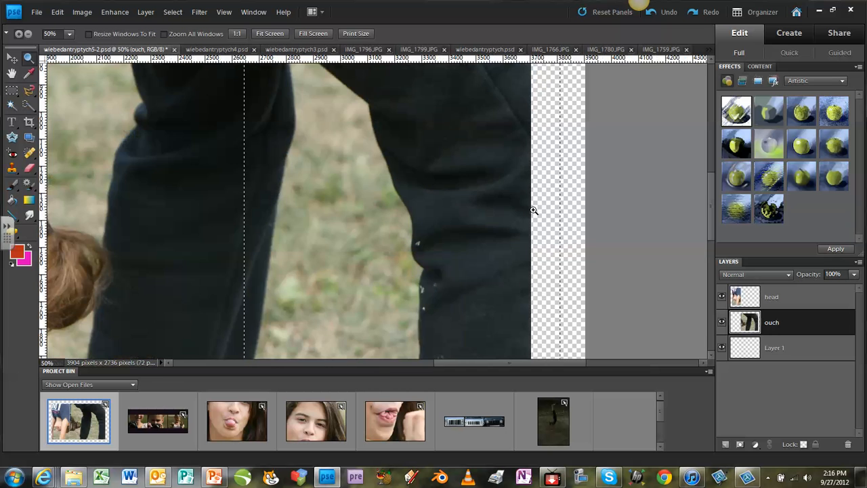
scroll(526, 210, up, 1)
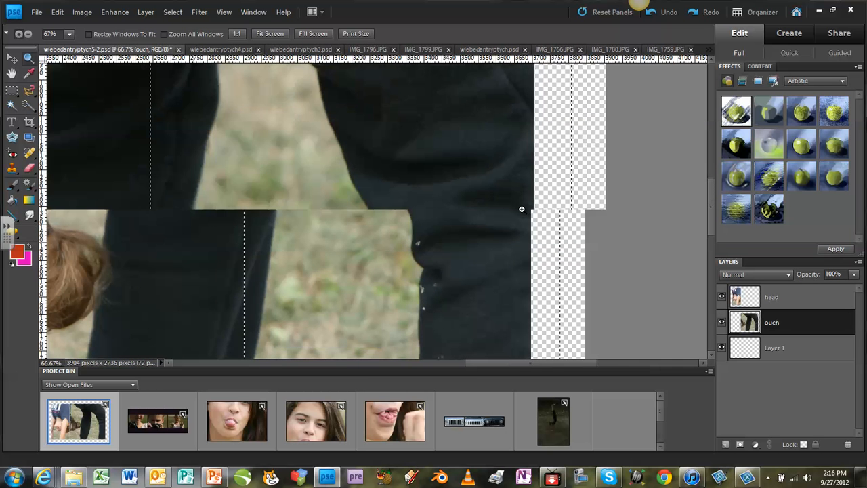
scroll(522, 209, up, 1)
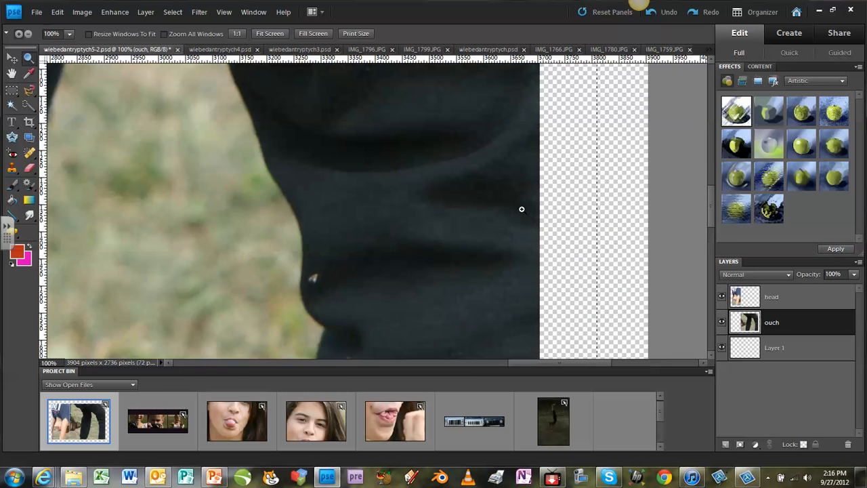
click(174, 12)
click(205, 182)
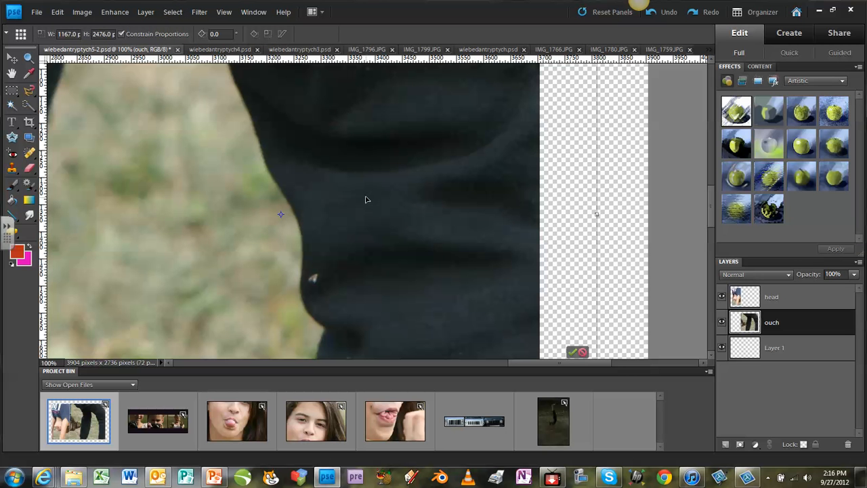
key(Left)
key(Left)
key(Left)
key(Left)
key(Left)
key(Left)
key(Left)
key(Left)
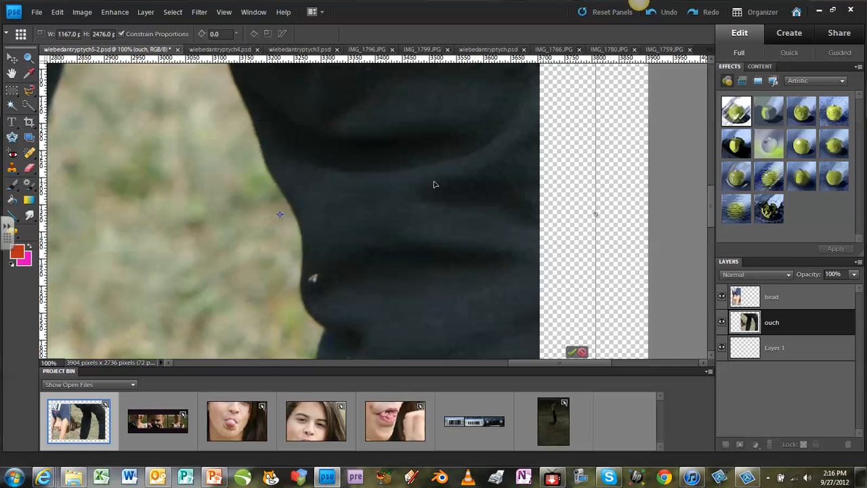
key(Left)
key(Left)
key(Left)
key(Left)
key(Left)
key(Left)
key(Left)
key(Left)
key(Left)
key(Left)
key(Left)
key(Left)
key(Left)
key(Left)
key(Left)
key(Left)
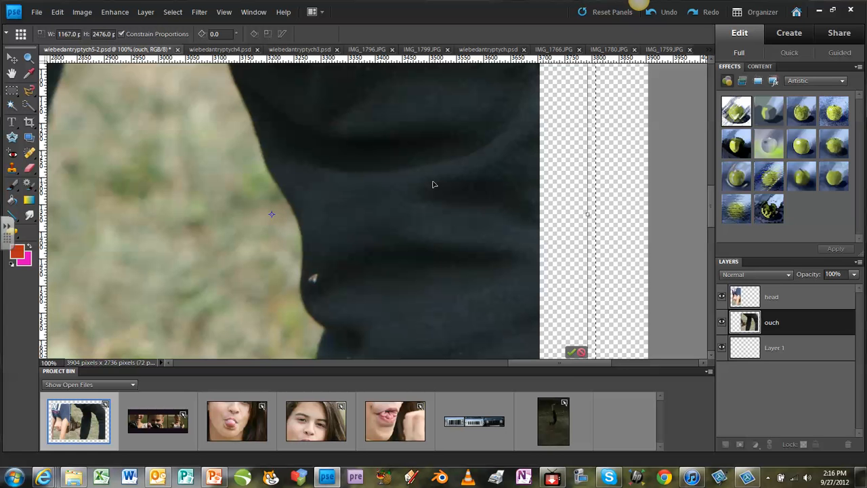
key(Left)
key(Left)
key(Left)
key(Left)
key(Left)
key(Left)
key(Left)
key(Left)
key(Left)
key(Left)
key(Left)
key(Left)
key(Left)
key(Left)
key(Left)
key(Left)
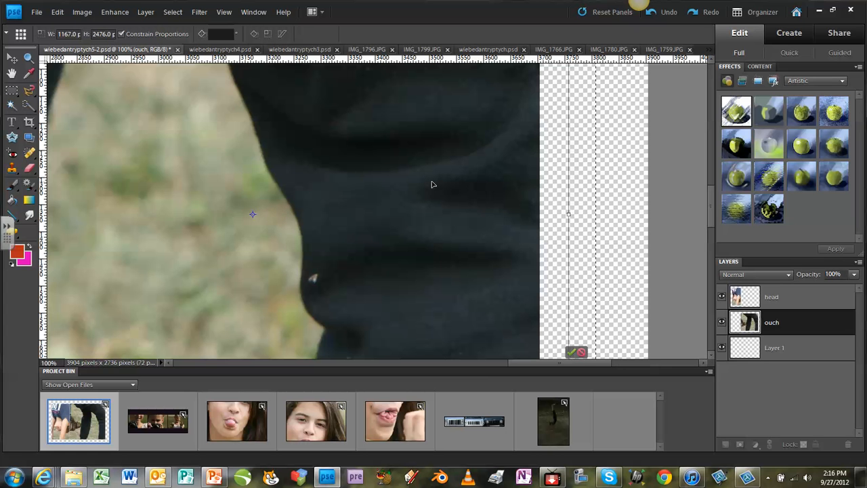
key(Left)
key(Left)
key(Left)
key(Left)
key(Left)
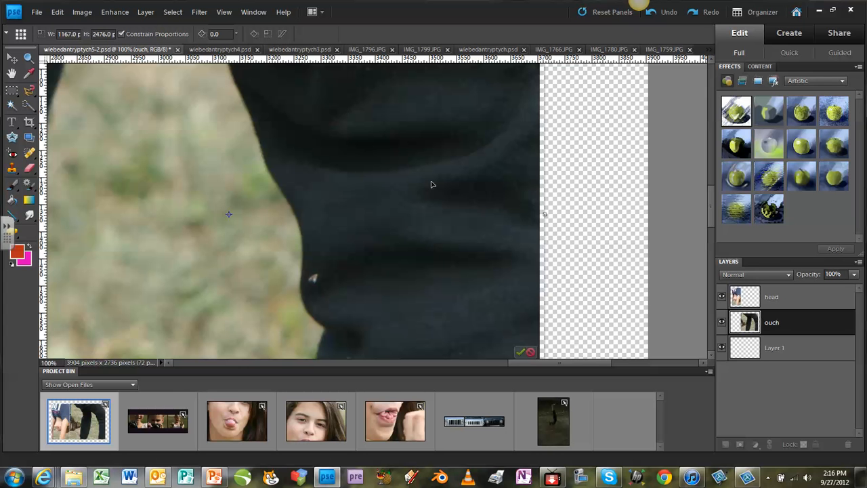
key(Left)
key(Left)
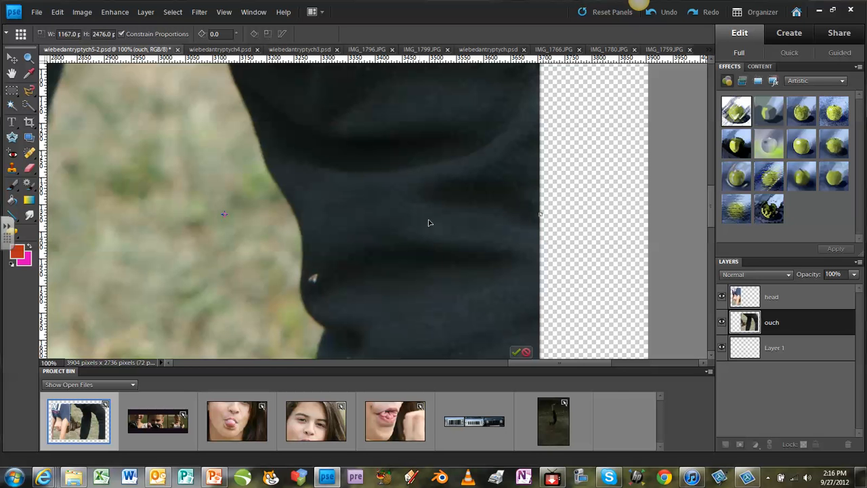
click(519, 352)
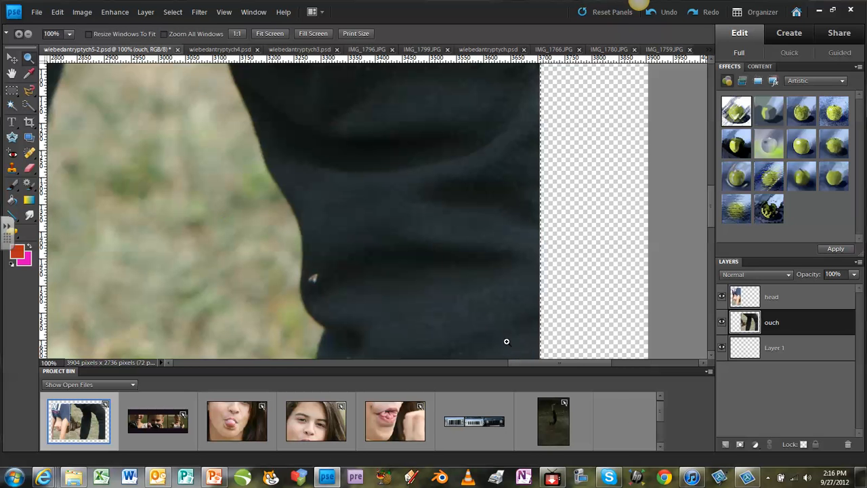
Step: Cut the selected right third of the ouch layer to a new layer
click(28, 36)
click(155, 140)
click(305, 203)
click(291, 205)
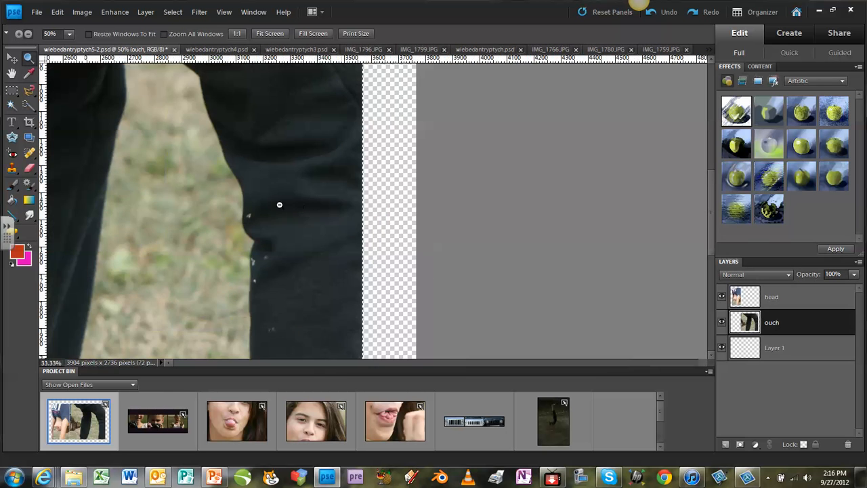
click(268, 203)
click(214, 194)
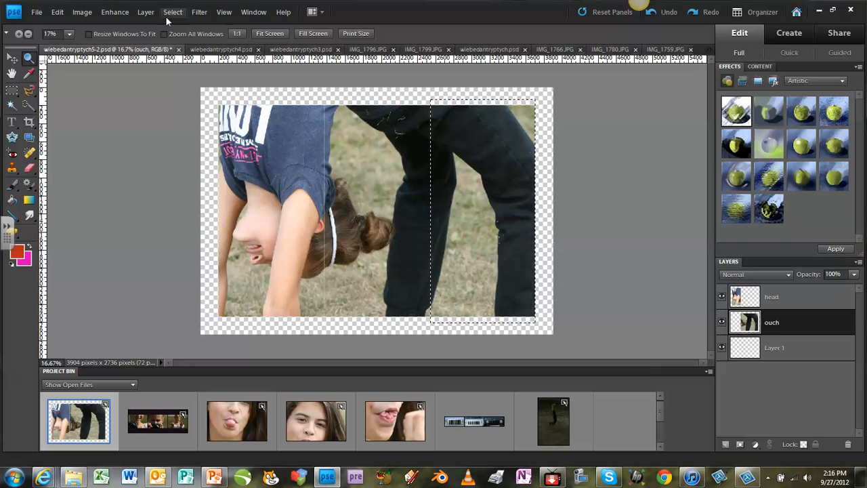
click(145, 14)
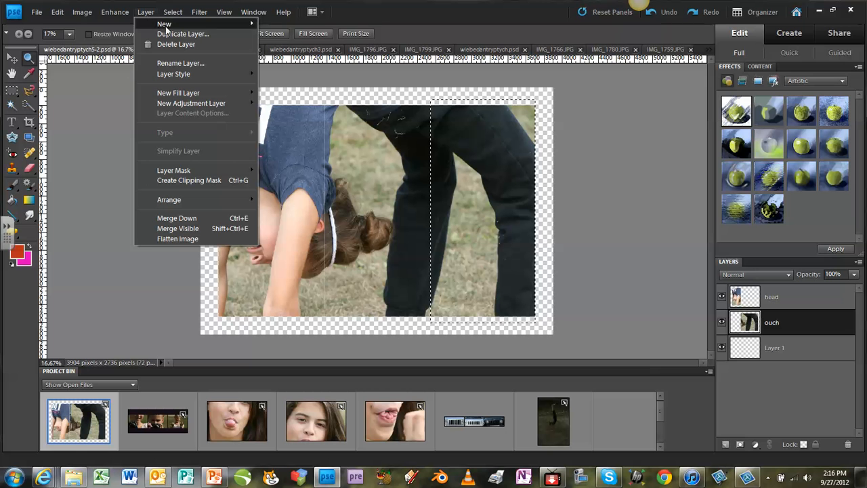
mouse_move(164, 25)
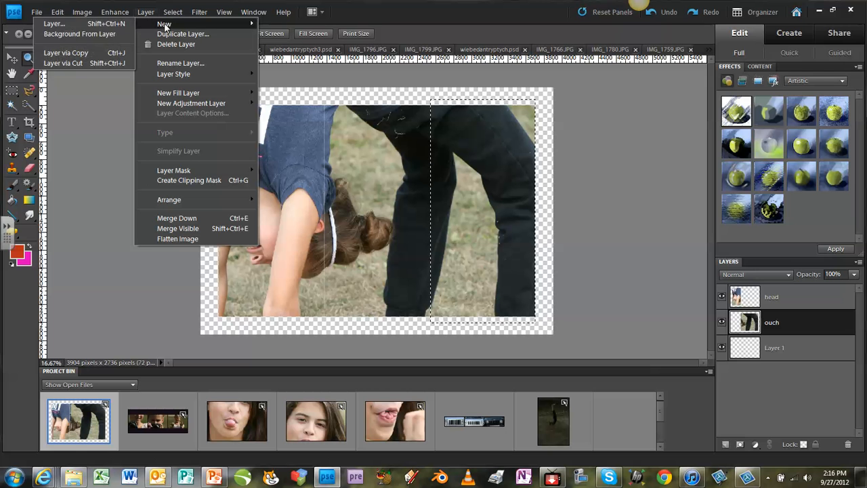
click(82, 63)
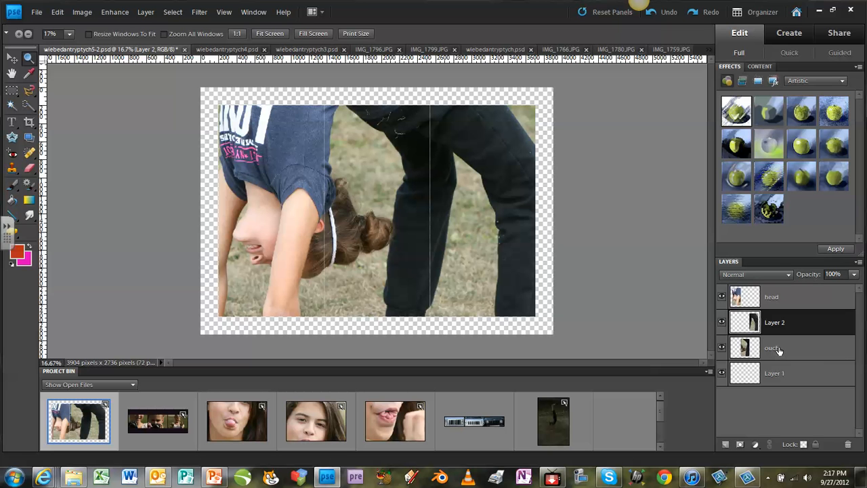
Step: Rename the layer holding the right third as legs and the ouch layer as middle
double_click(776, 322)
text(legs)
key(Return)
double_click(773, 348)
text(middle)
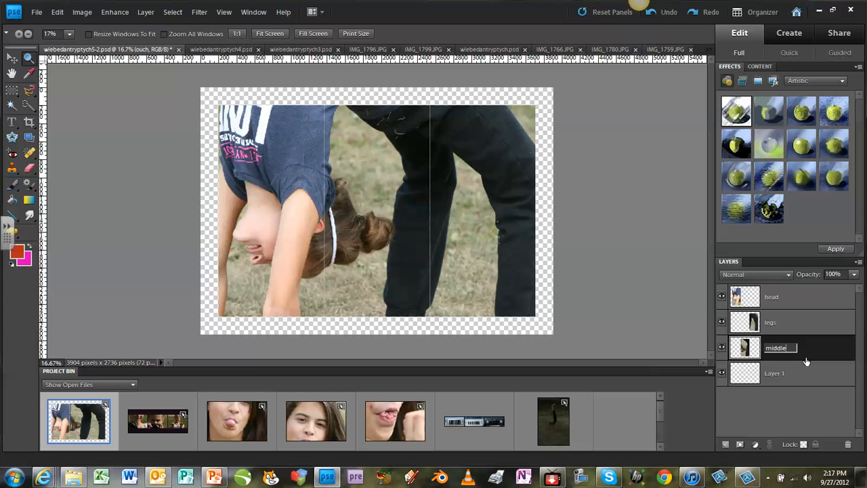
Step: Rename the empty Layer 1 beneath the three panels as frame
click(810, 378)
double_click(776, 374)
text(frame)
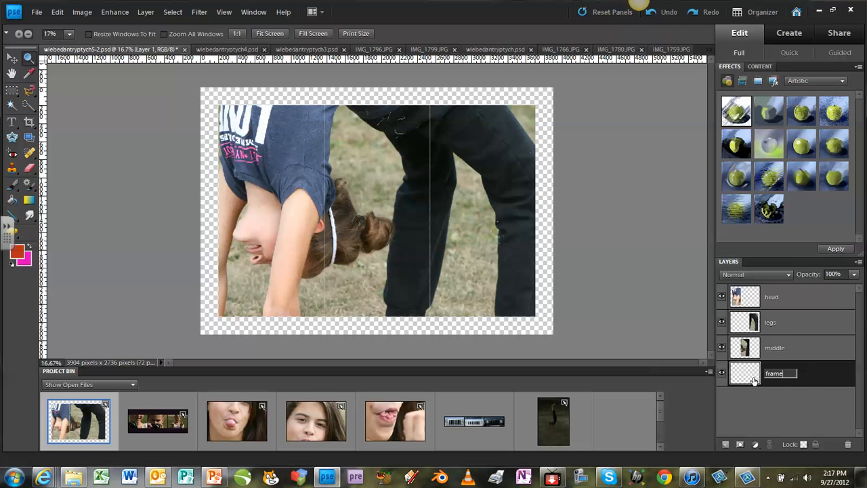
Step: Try to nudge the head layer left with the Move tool to open a wide gap beside the middle panel
click(822, 379)
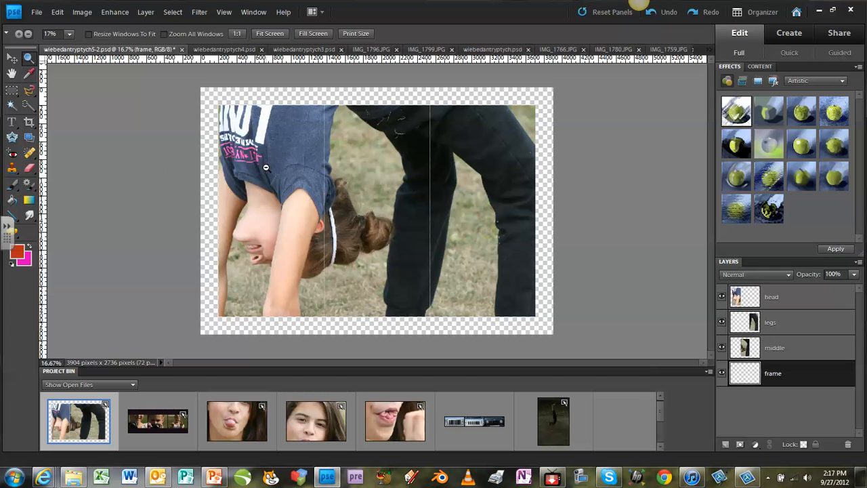
click(12, 58)
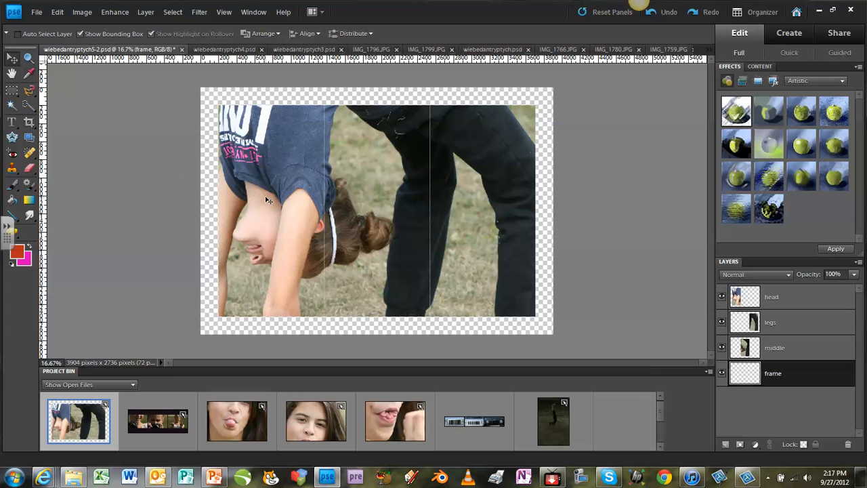
click(779, 299)
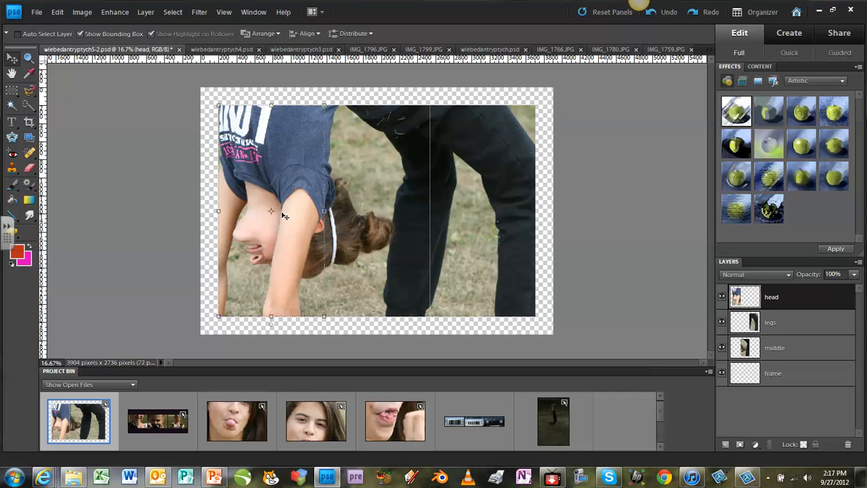
key(Left)
key(Left)
key(Left)
key(Left)
key(Left)
key(Left)
key(Left)
key(Left)
key(Left)
key(Left)
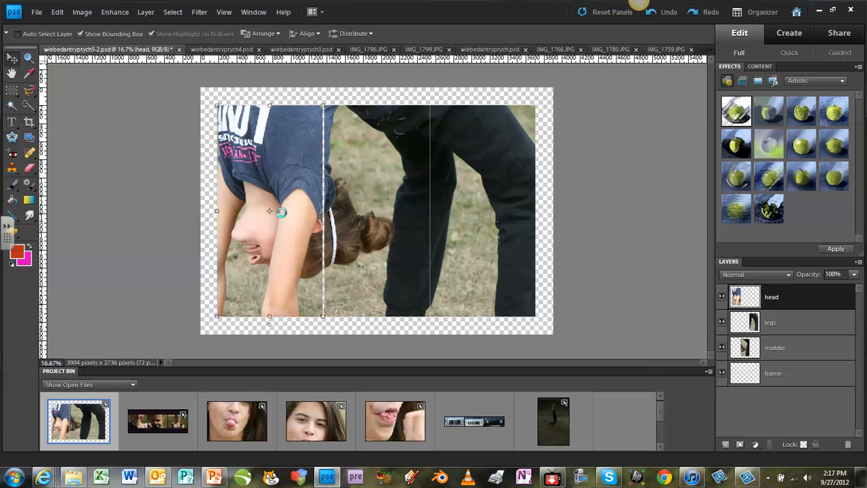
key(Left)
key(Left)
key(Left)
key(Left)
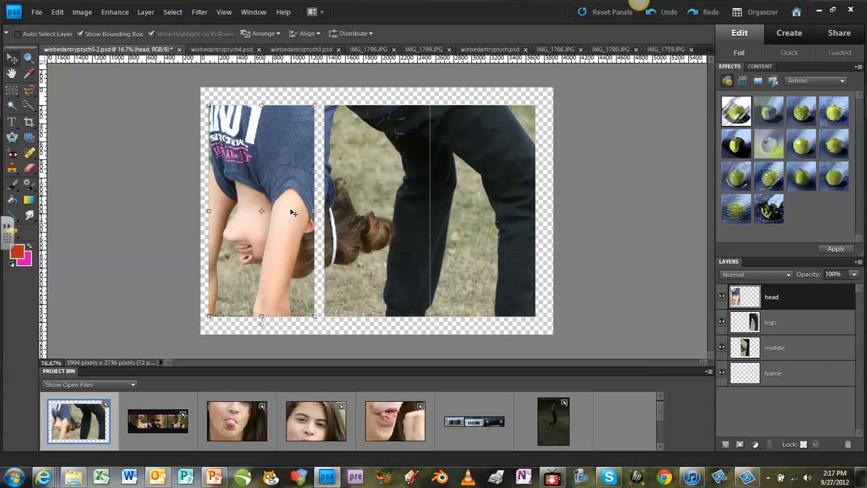
Step: Undo the head layer's nudges and rename the empty bottom layer as frame
key(ctrl+z)
key(ctrl+z)
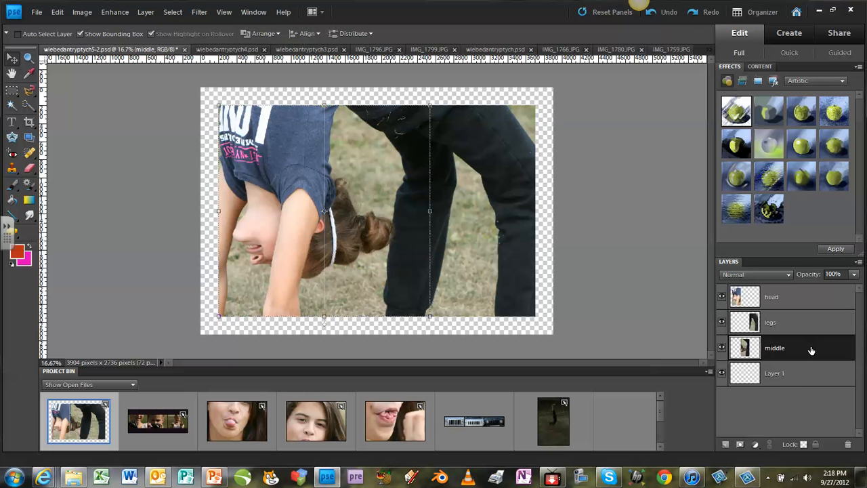
double_click(772, 374)
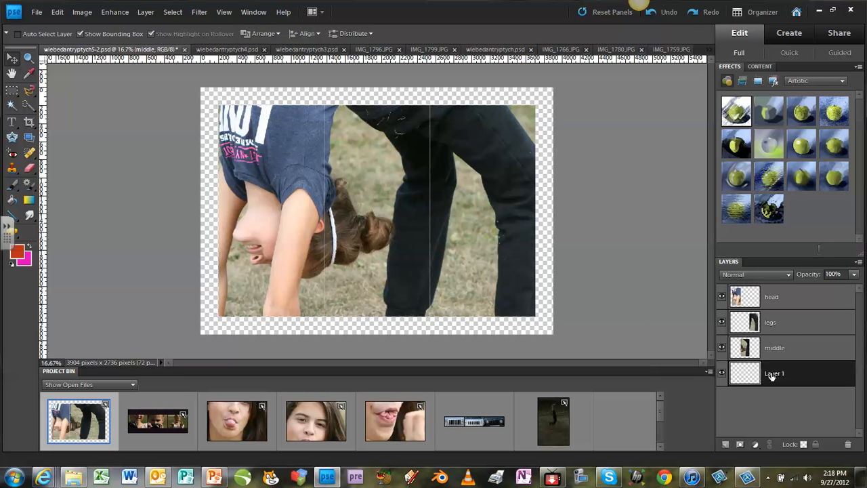
text(frame)
Step: Nudge the head layer left with the Move tool to open a narrow gap between it and the middle panel
click(778, 296)
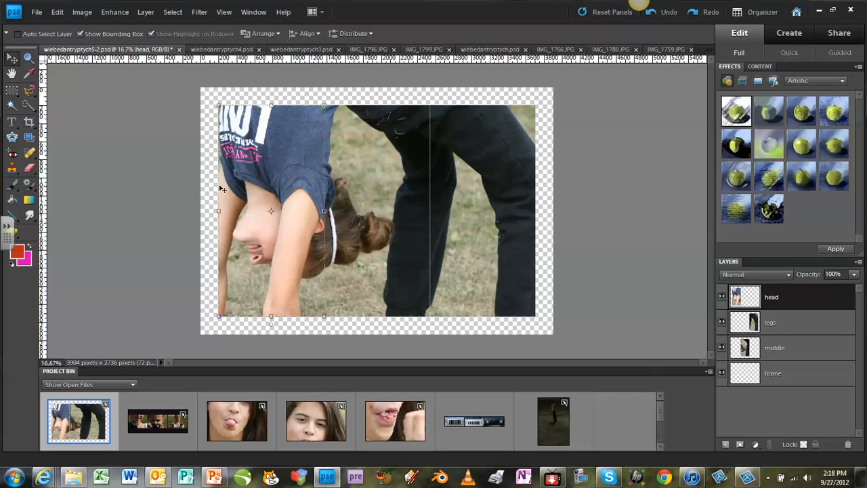
drag(221, 189, 220, 187)
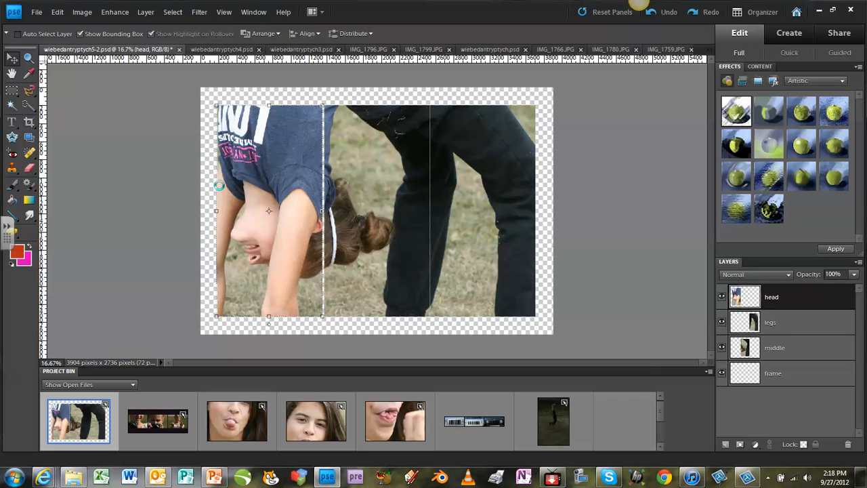
key(Left)
key(Left)
key(Left)
key(Left)
key(Left)
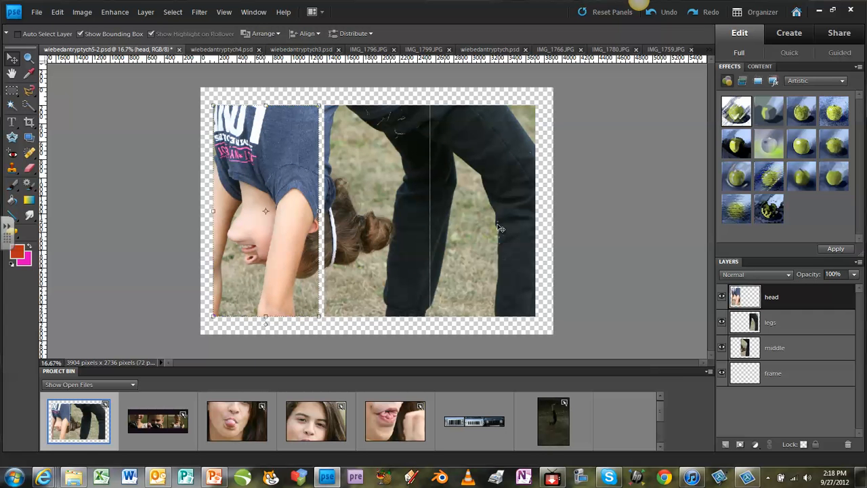
Step: Nudge the legs layer right until its gap from the middle panel matches the gap beside the head panel
click(785, 328)
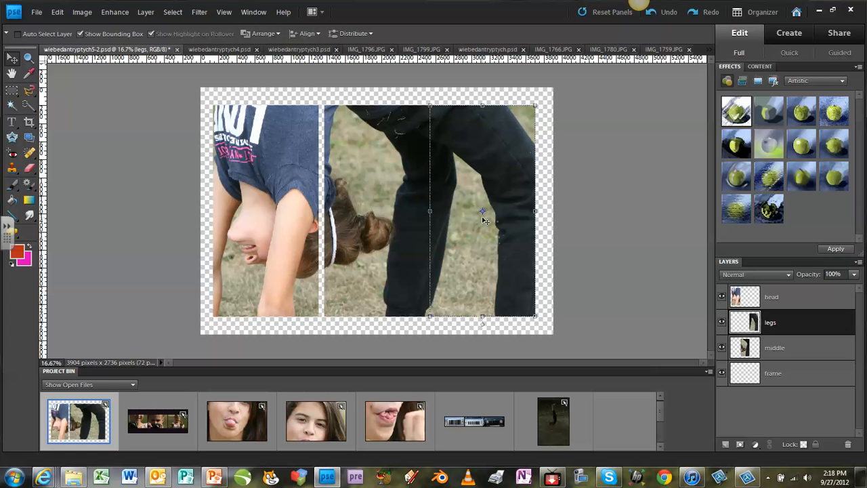
key(Right)
key(Right)
key(Right)
key(Right)
key(Right)
key(Right)
key(Right)
key(Right)
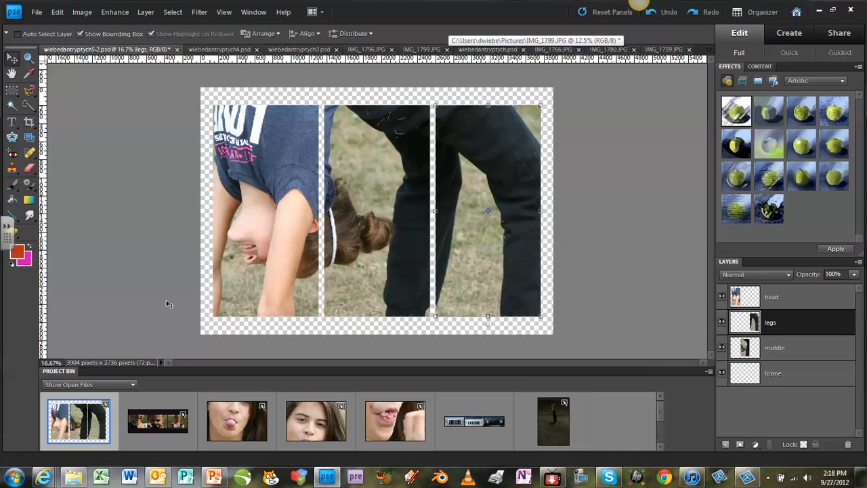
Step: Select the frame layer and set the foreground color to a very dark green
click(786, 377)
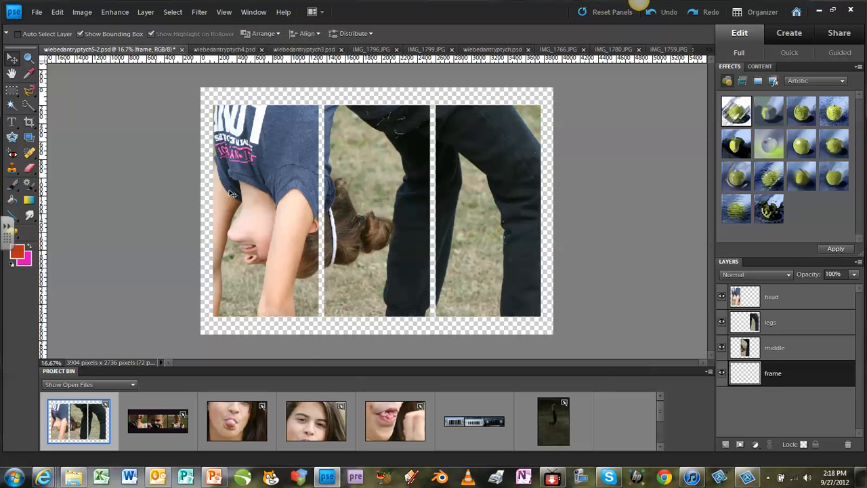
click(17, 253)
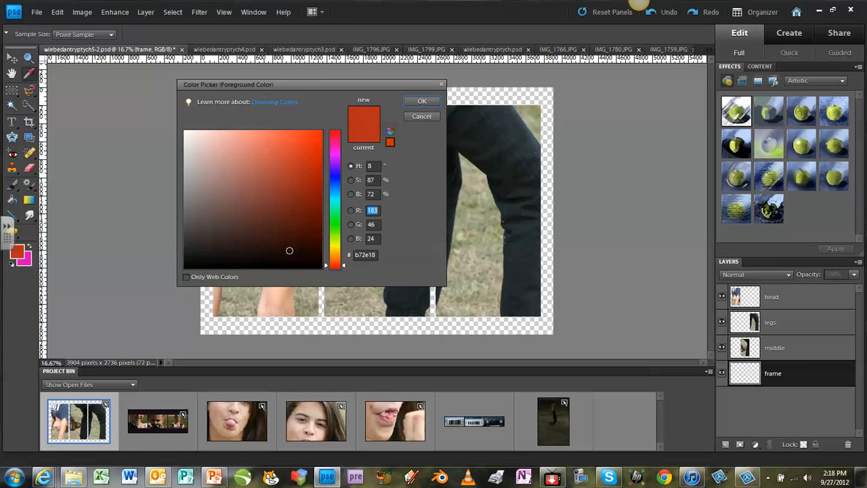
click(334, 224)
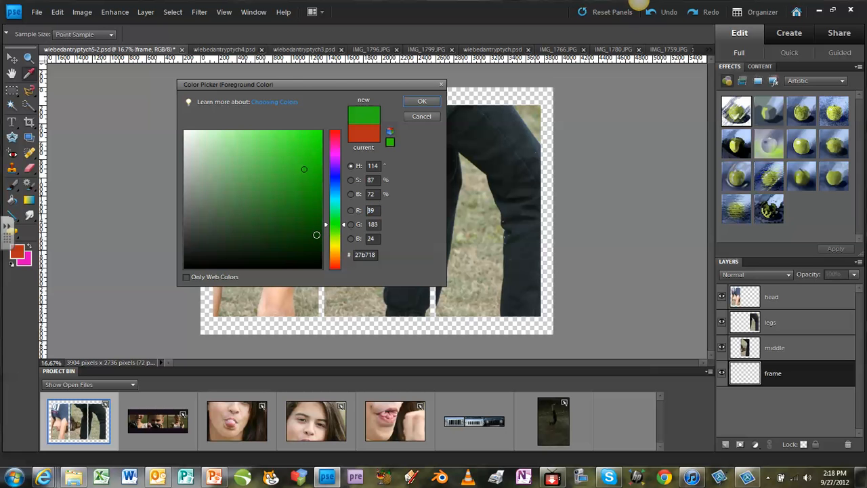
click(312, 248)
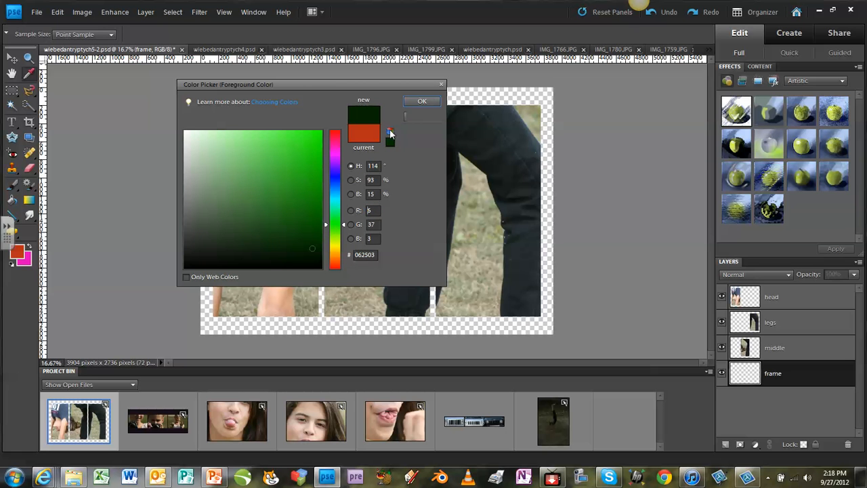
click(296, 246)
click(274, 251)
click(420, 101)
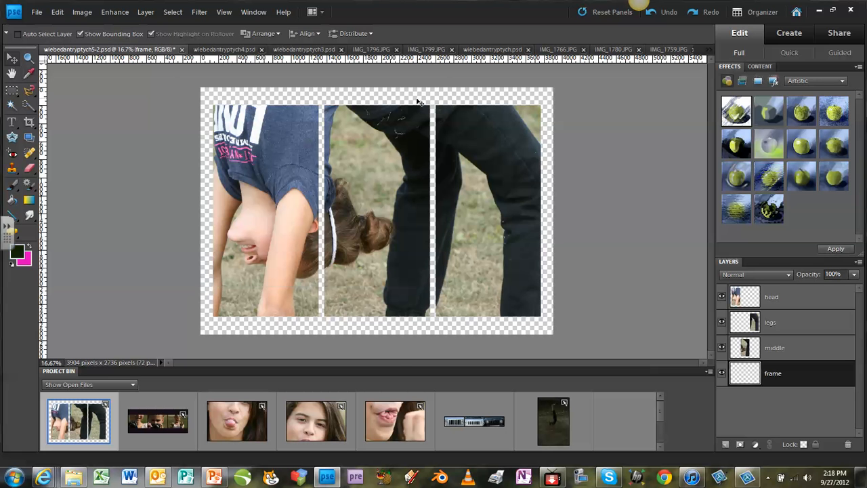
Step: Fill the empty frame layer with the dark green using the Paint Bucket
click(13, 200)
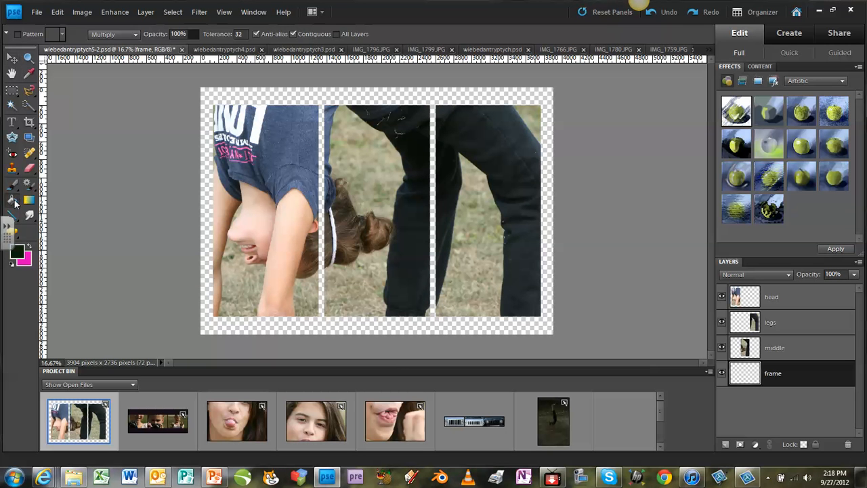
click(209, 327)
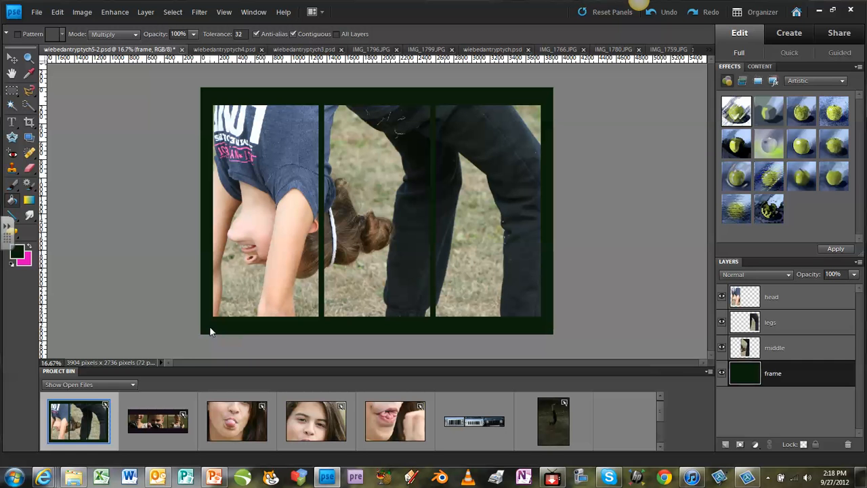
Step: Try the dark green fill on the middle layer, inspect it above the hidden head and legs layers, and undo it
click(768, 349)
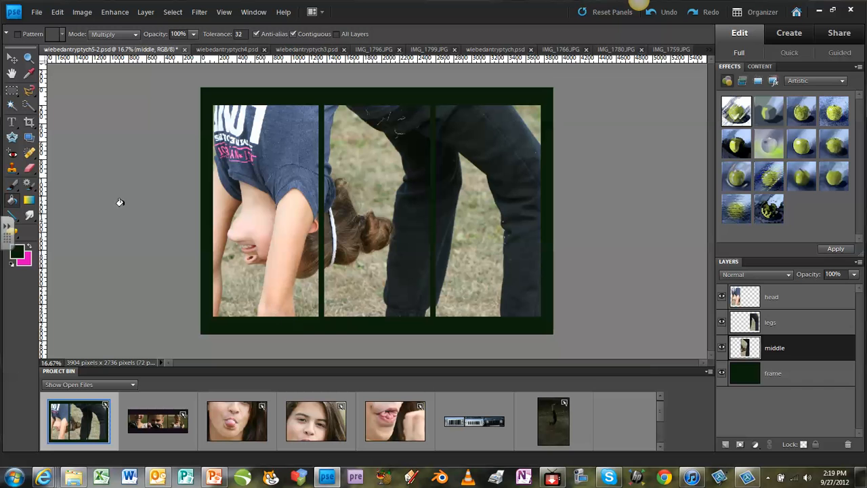
click(204, 231)
click(723, 318)
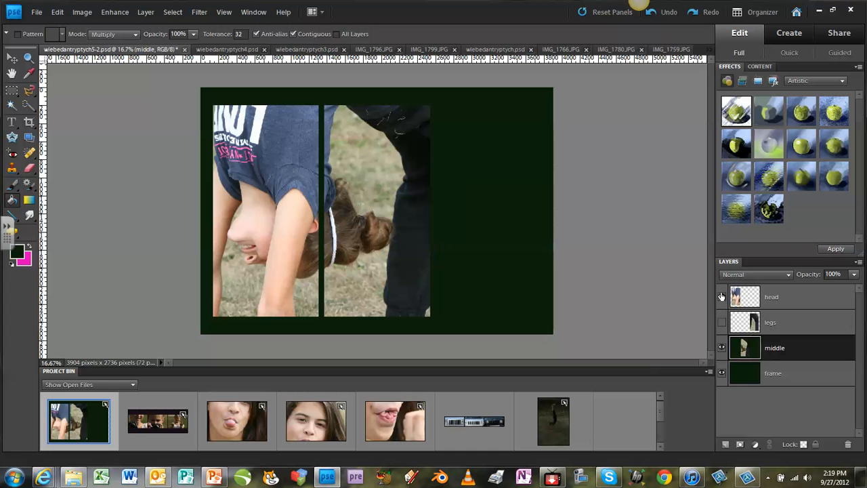
click(722, 296)
drag(777, 351, 779, 297)
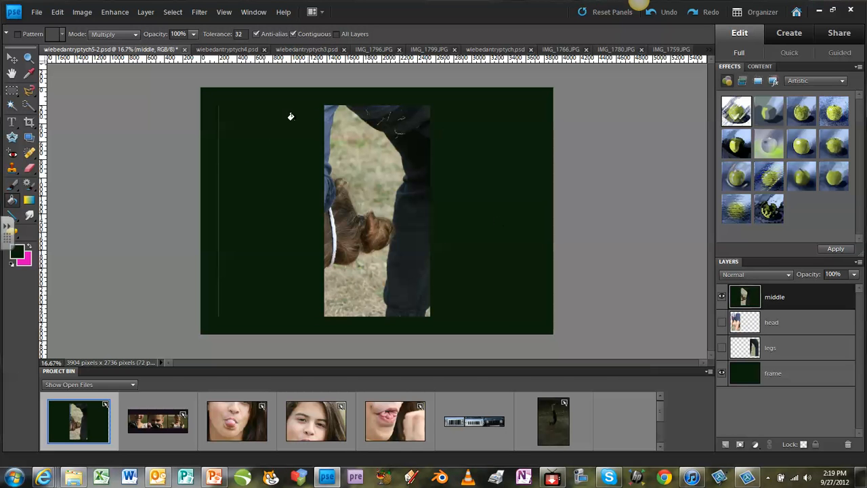
click(722, 322)
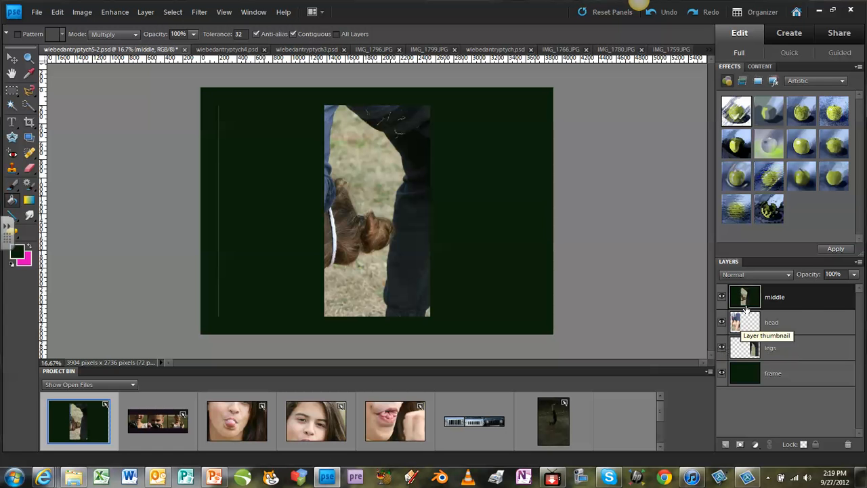
key(ctrl+z)
key(ctrl+z)
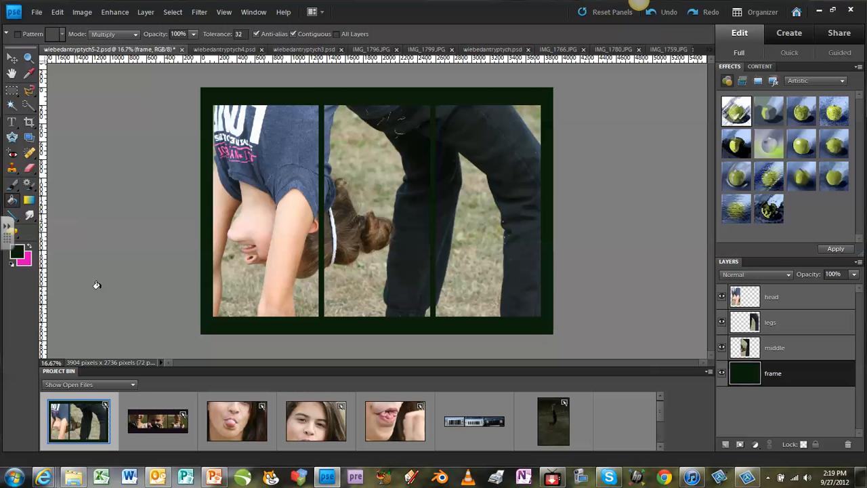
Step: Cover the frame layer with a horizontal gradient running from yellow-orange through red to teal across the canvas
click(29, 200)
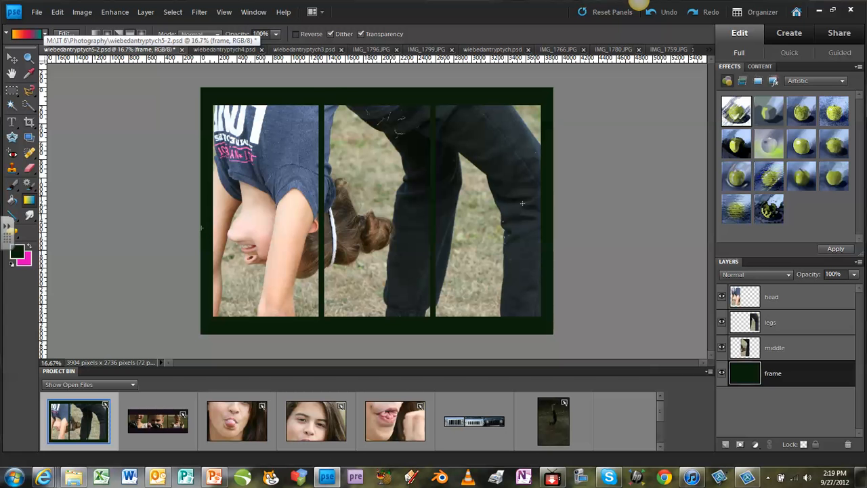
drag(548, 196, 552, 101)
drag(201, 228, 553, 221)
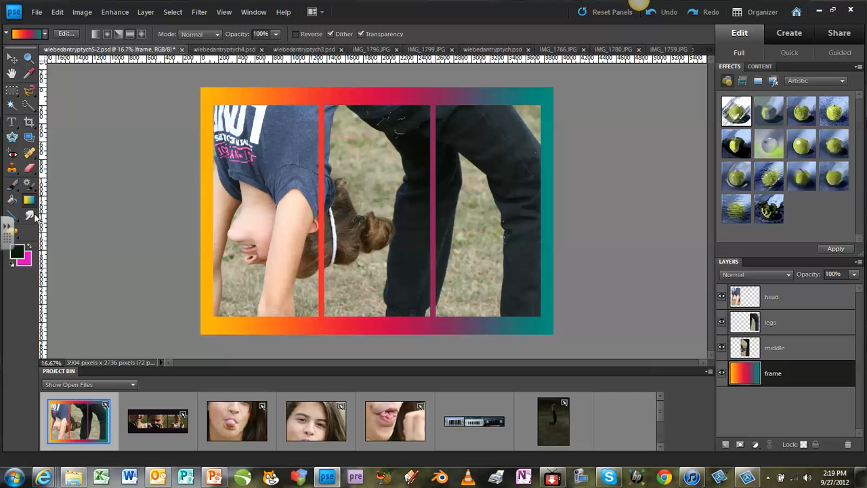
click(45, 34)
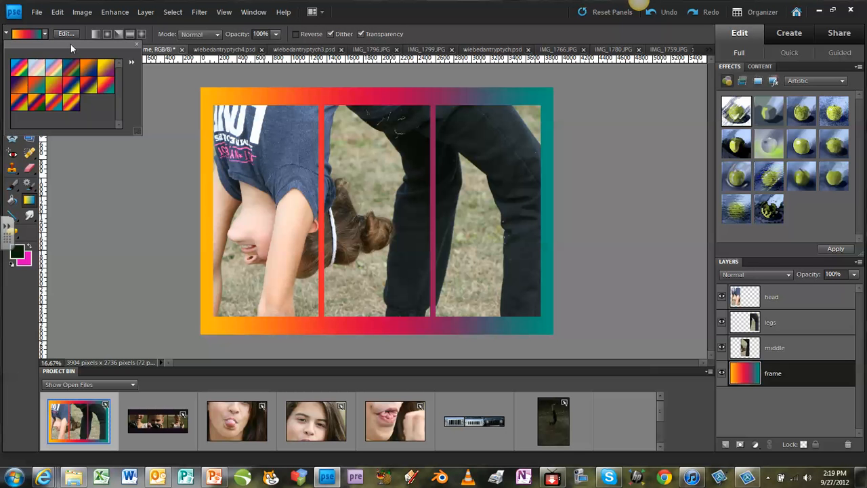
click(21, 257)
click(421, 99)
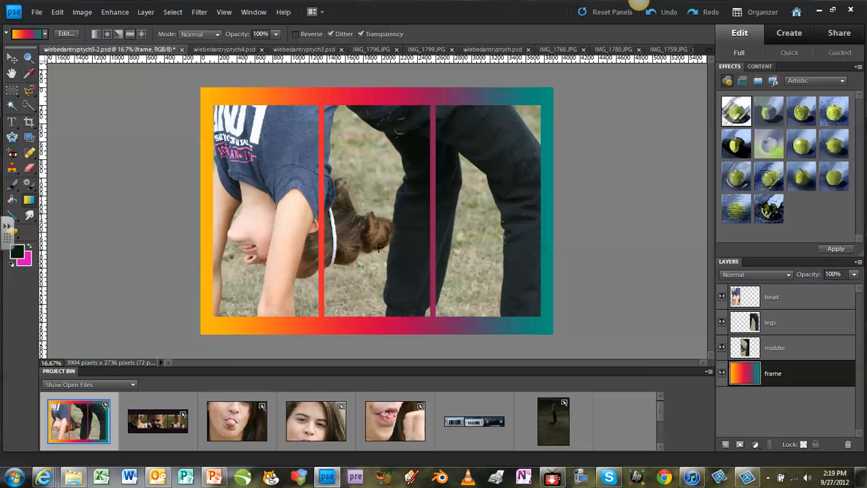
Step: Try filling the gradient frame's yellow, orange and red areas with dark green using the Paint Bucket
click(13, 201)
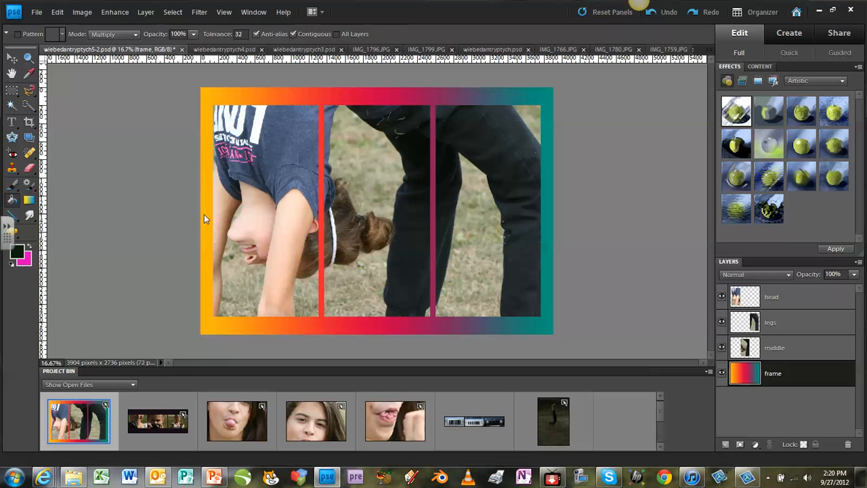
click(196, 215)
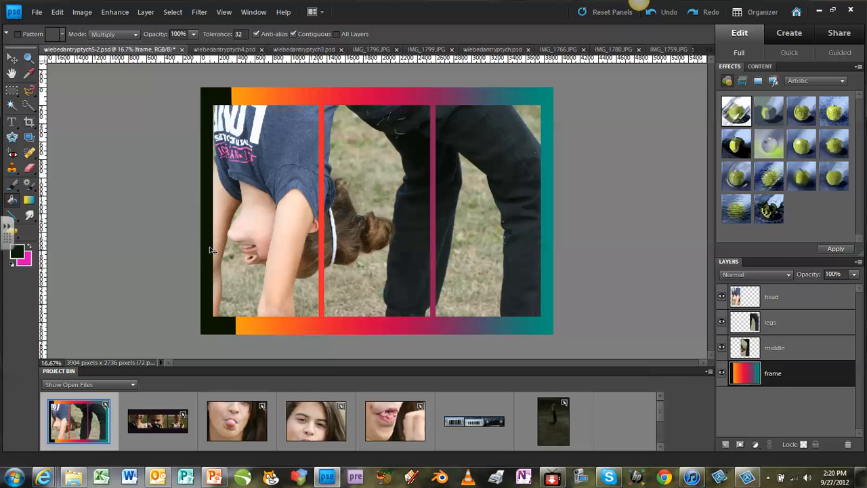
click(258, 94)
click(325, 93)
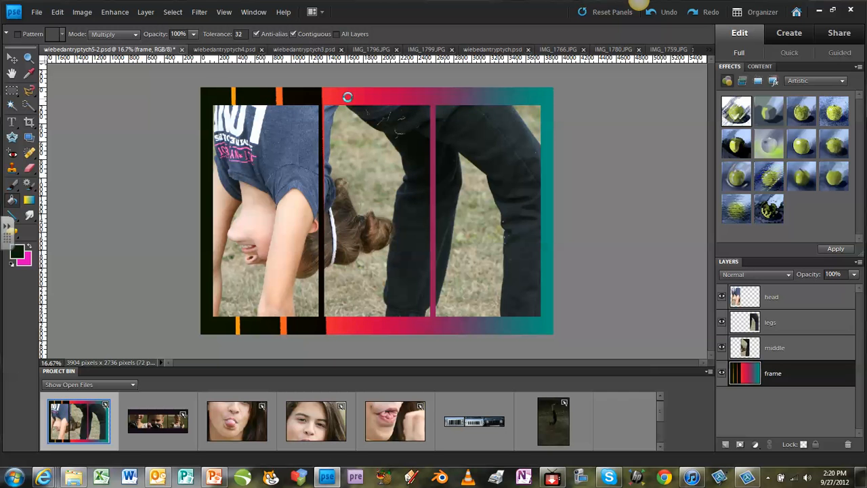
click(277, 99)
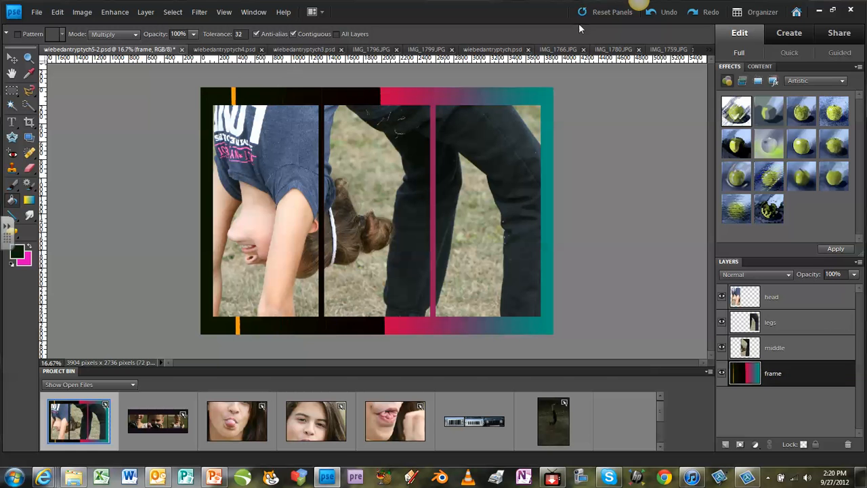
Step: Undo the Paint Bucket patches, the gradient and the dark green fill on the frame layer
click(652, 12)
click(651, 12)
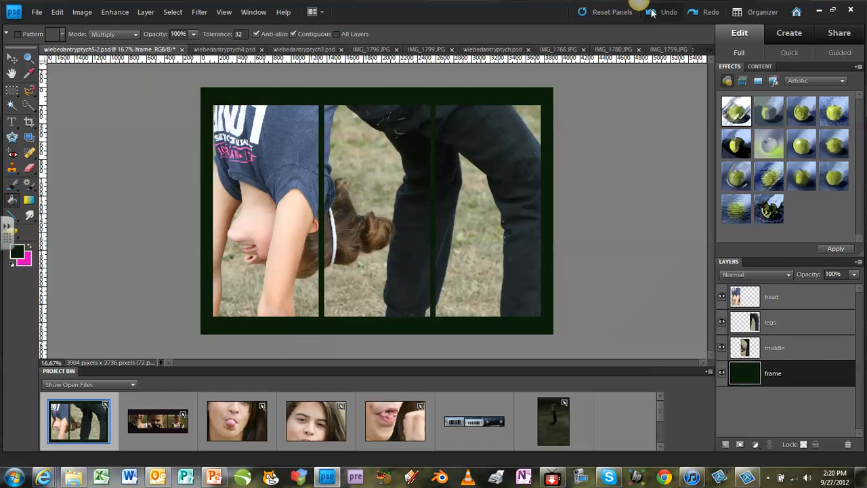
click(652, 13)
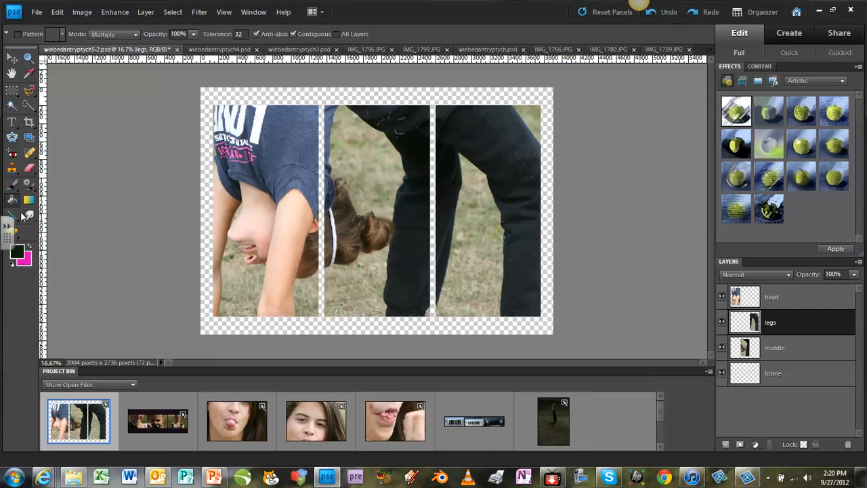
Step: Cancel the Paint Bucket fill on the legs layer and fill the frame layer with dark green instead
click(203, 198)
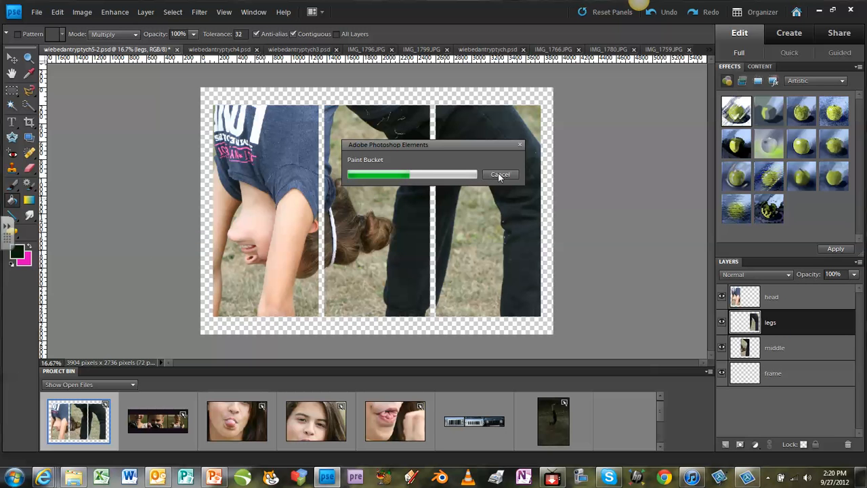
click(789, 378)
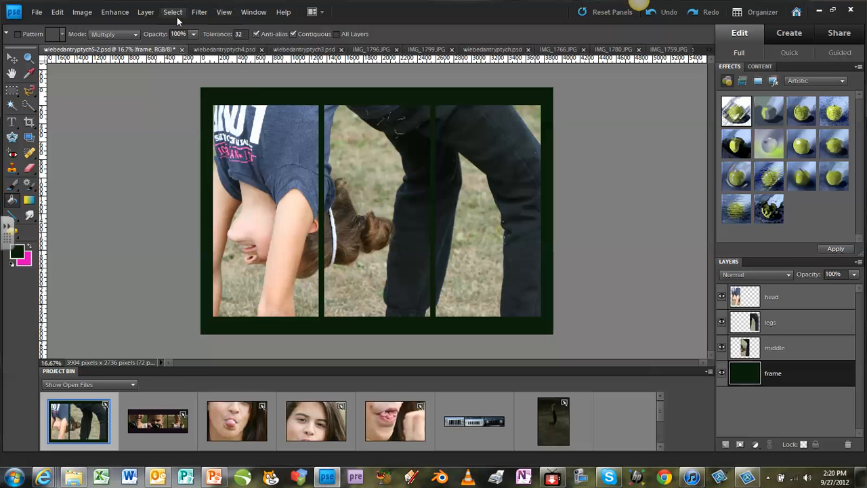
Step: Add an upward bevel of about 86 px to the frame layer, keeping the style settings clear of the picture
click(145, 12)
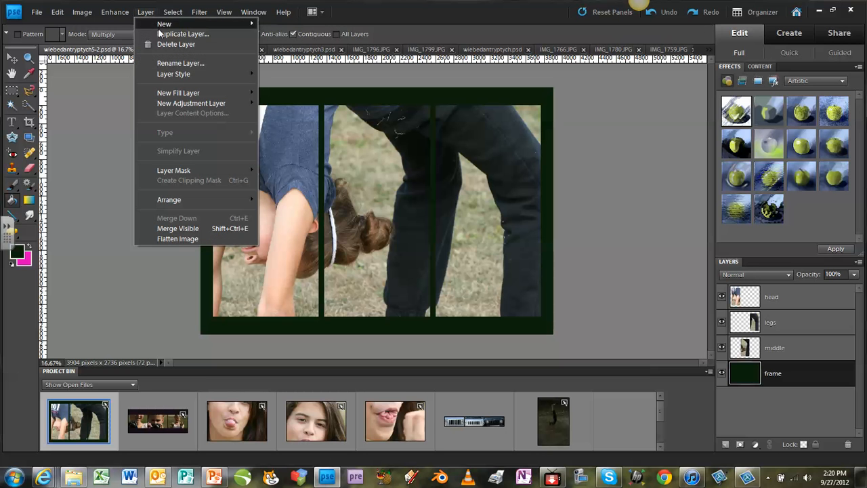
mouse_move(175, 73)
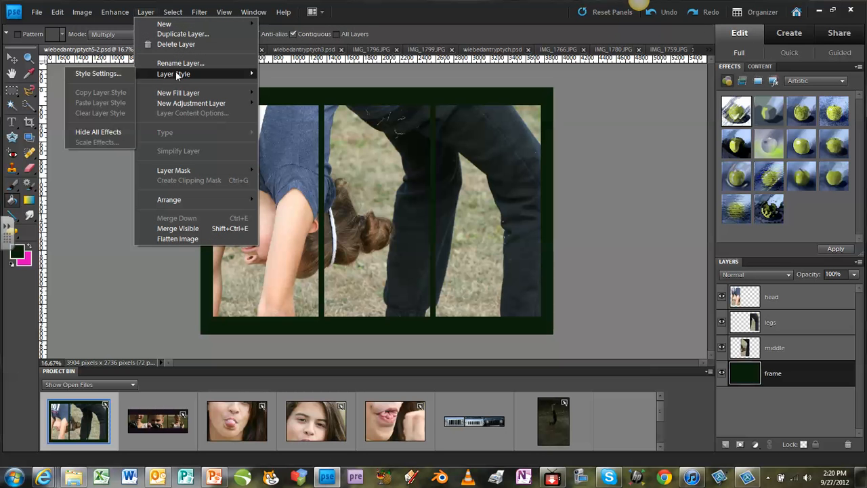
click(104, 74)
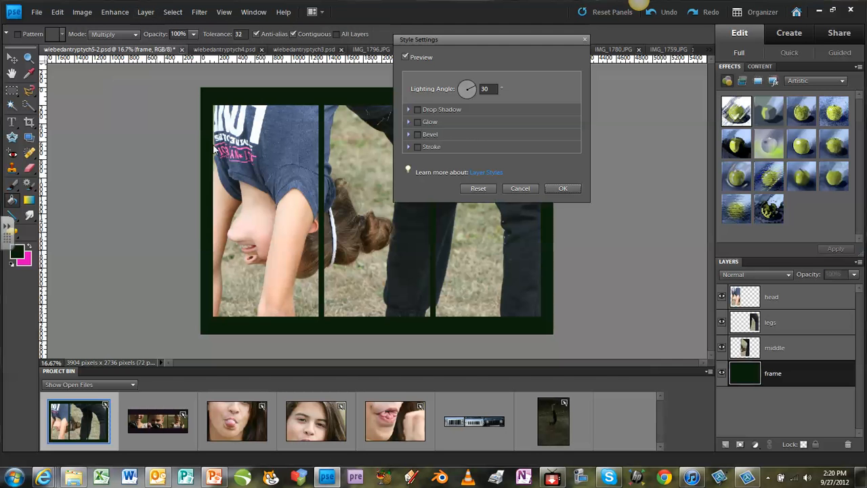
click(417, 134)
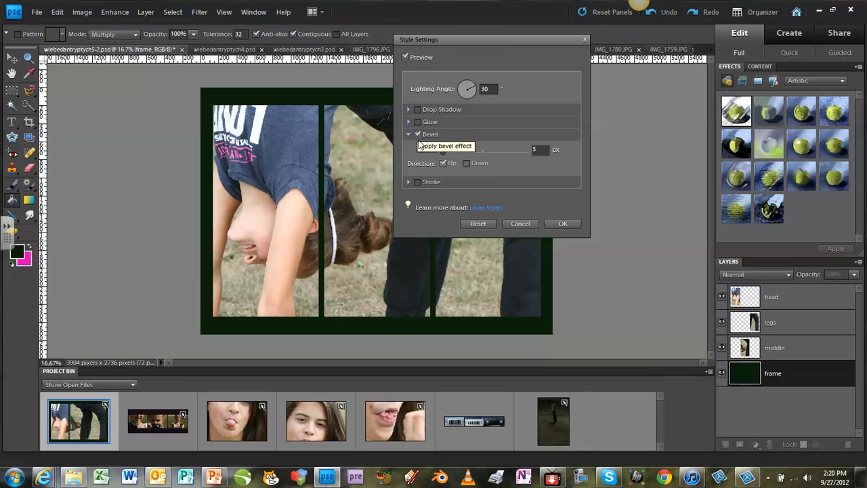
drag(442, 149, 461, 149)
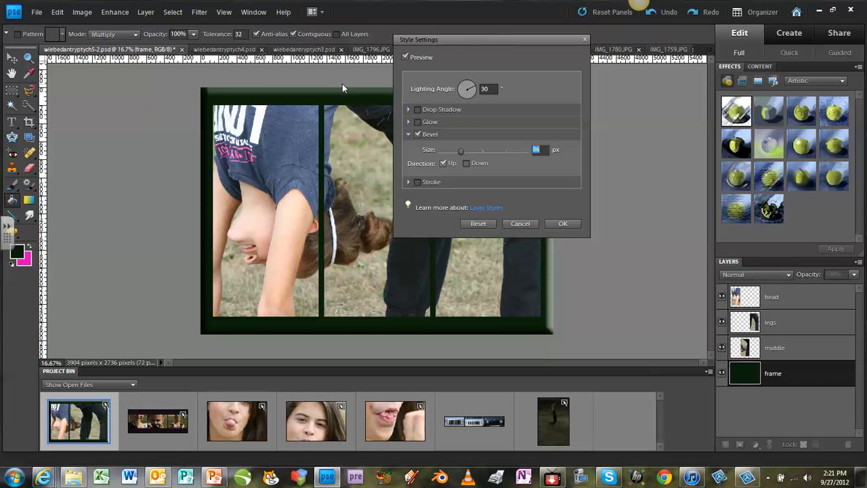
drag(497, 40, 702, 20)
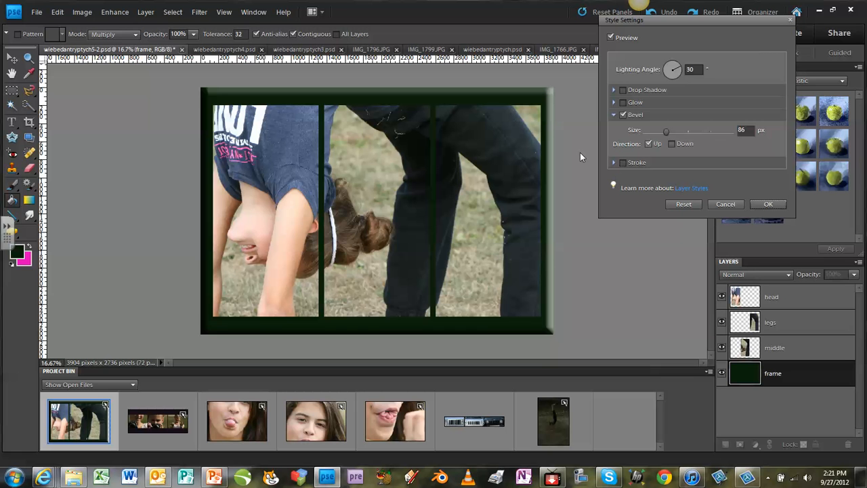
Step: Add a green inner glow to the frame layer with a size of about 152 px
click(622, 103)
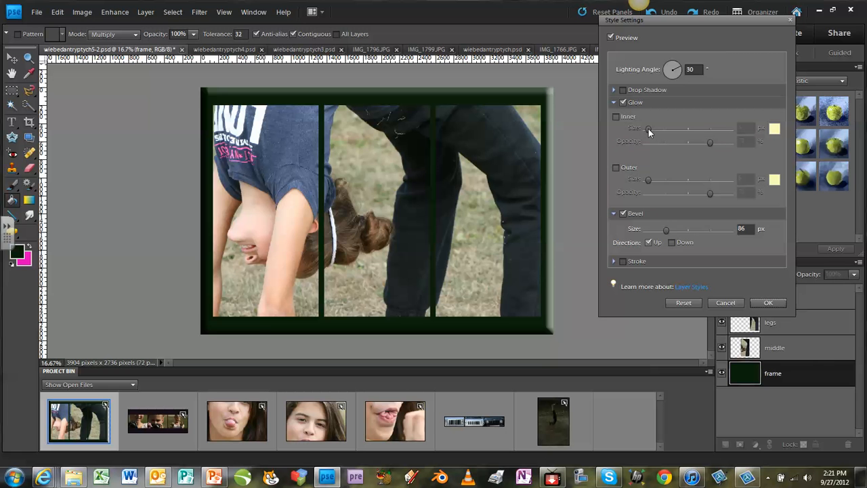
click(617, 116)
mouse_move(648, 127)
mouse_down()
mouse_move(692, 128)
mouse_move(654, 131)
mouse_up()
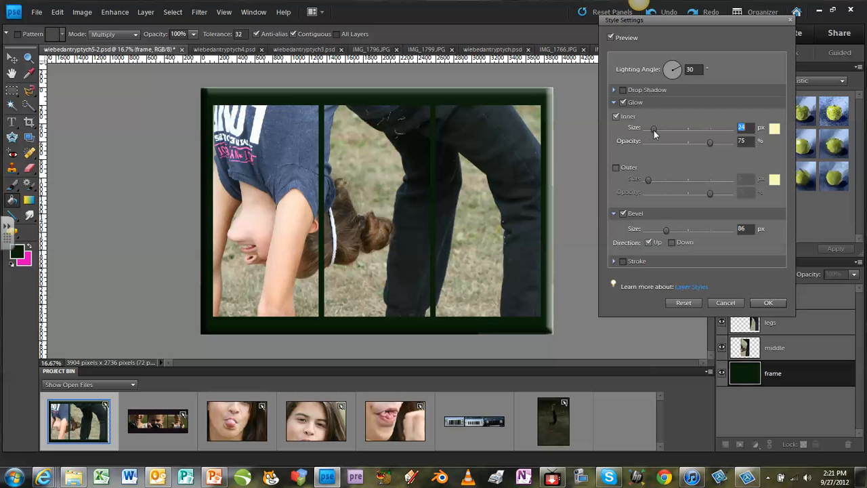
click(774, 128)
click(298, 245)
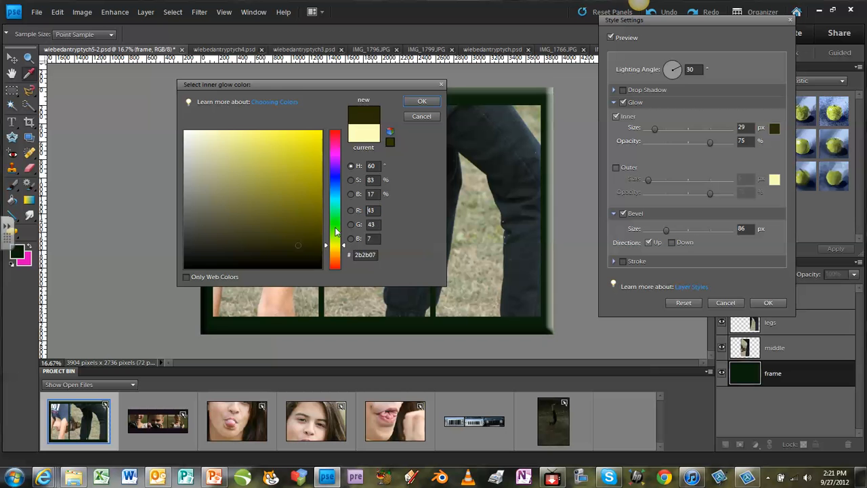
click(335, 225)
drag(310, 215, 313, 181)
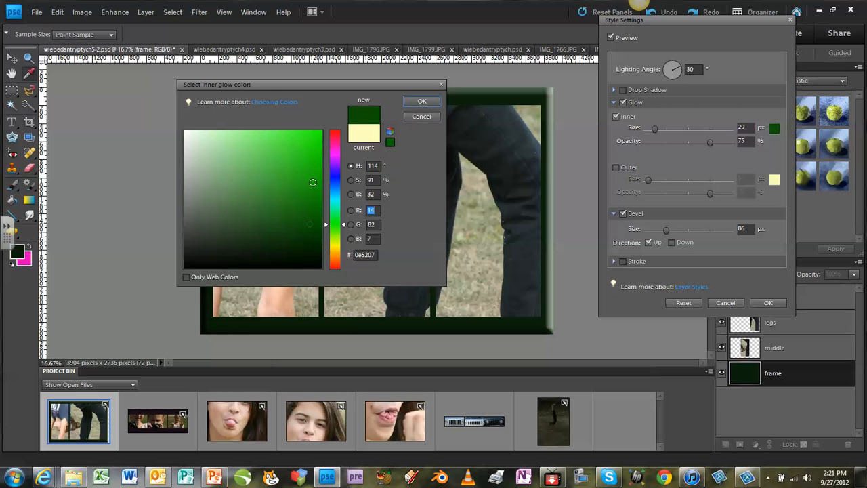
click(421, 102)
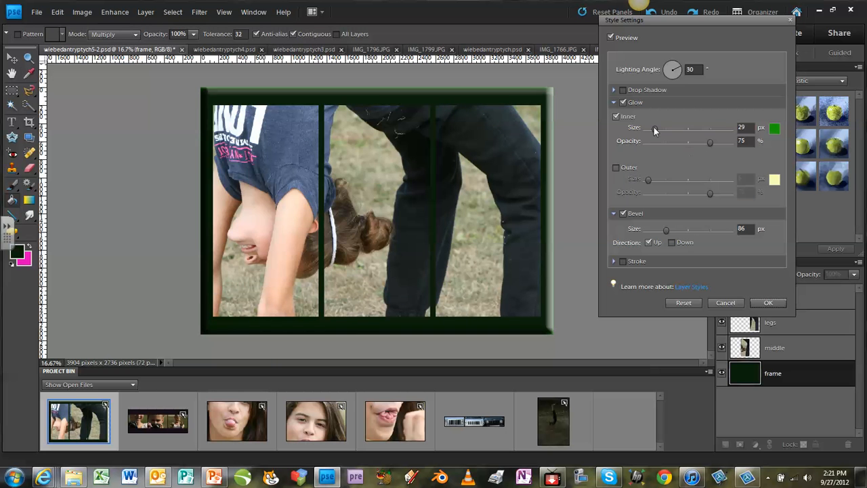
drag(656, 129, 680, 130)
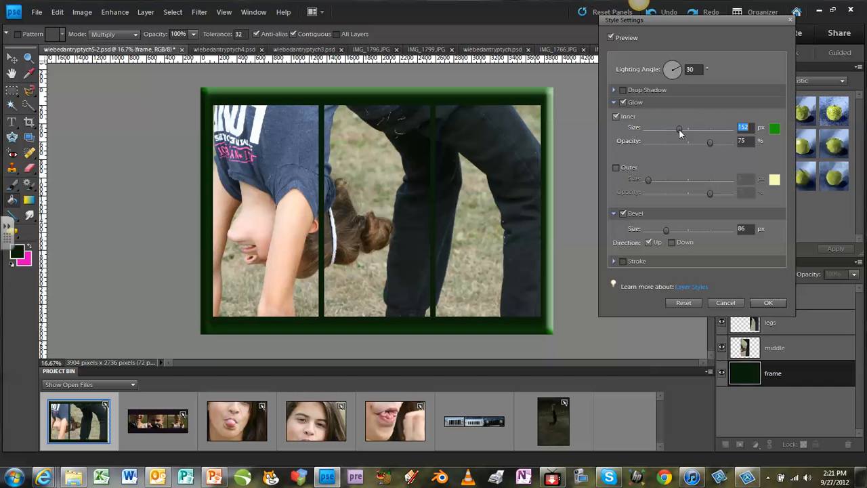
Step: Try an outer glow on the frame layer, turn it off, and apply the bevel and inner glow
click(615, 167)
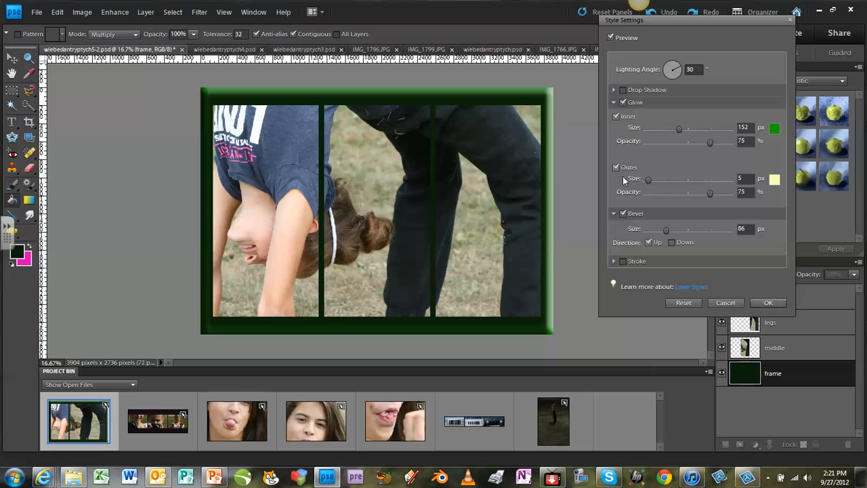
mouse_move(650, 180)
mouse_down()
mouse_move(708, 179)
mouse_move(646, 179)
mouse_up()
click(617, 167)
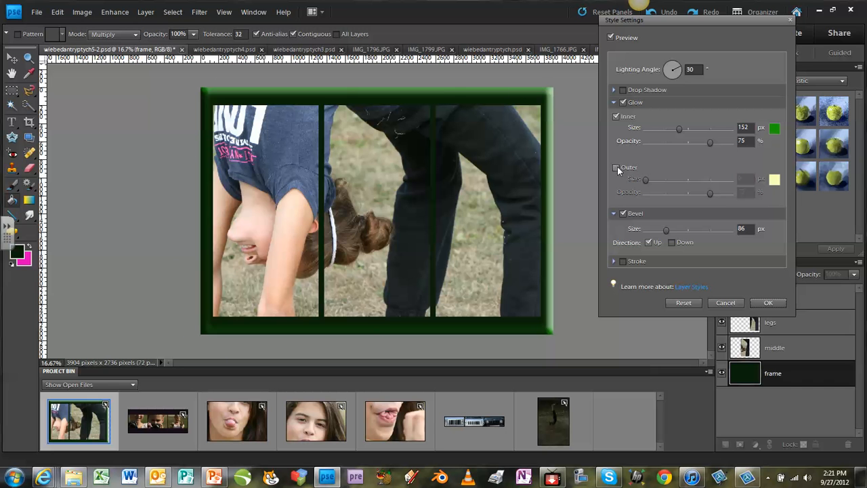
click(769, 303)
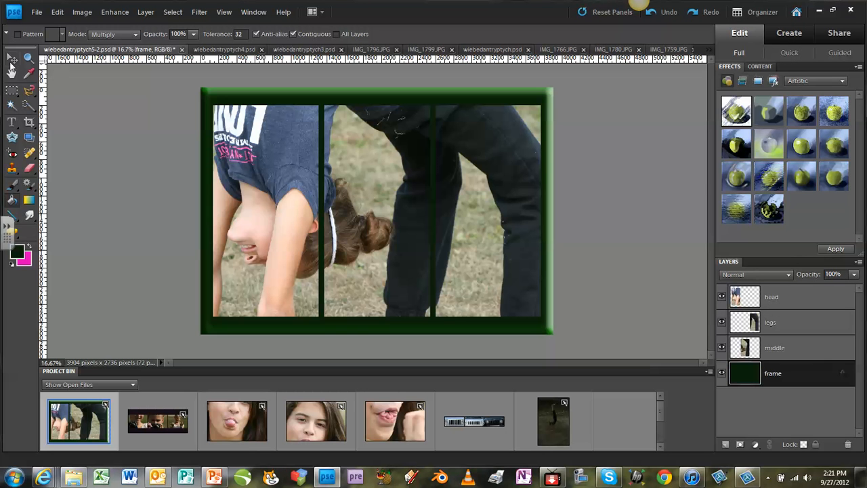
Step: Add a black drop shadow to the head layer with about 59 px size, 59 px distance and 100% opacity
click(785, 298)
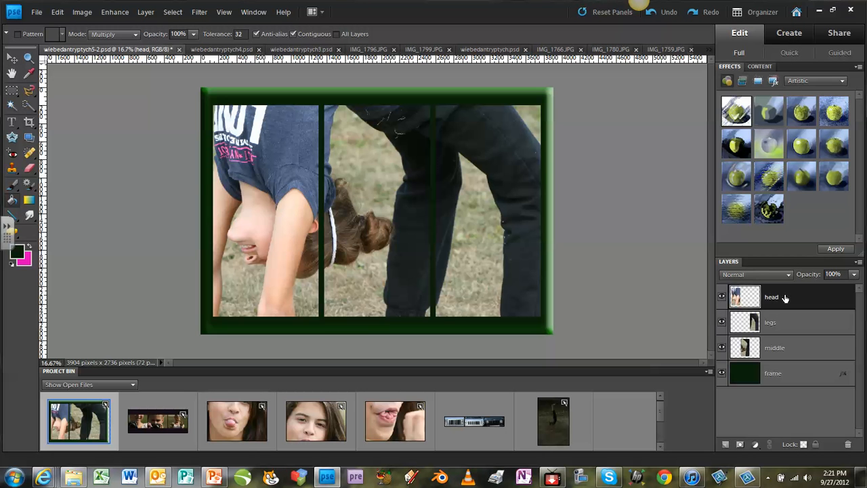
click(146, 12)
mouse_move(170, 74)
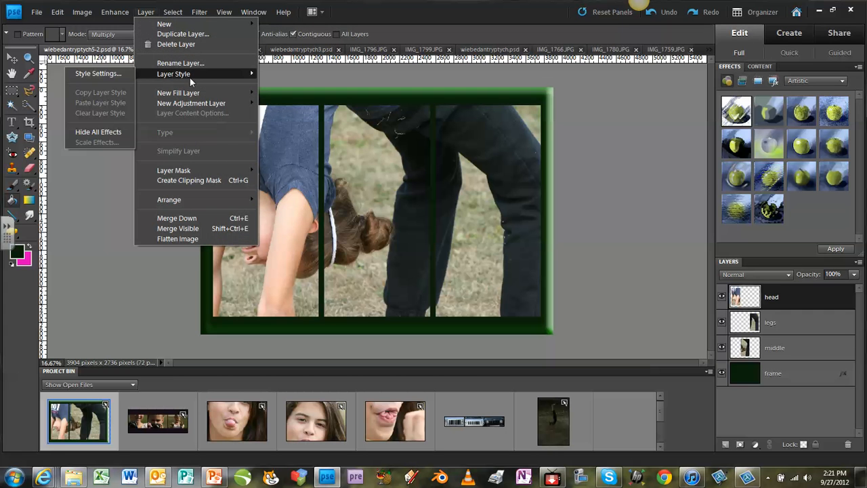
click(112, 74)
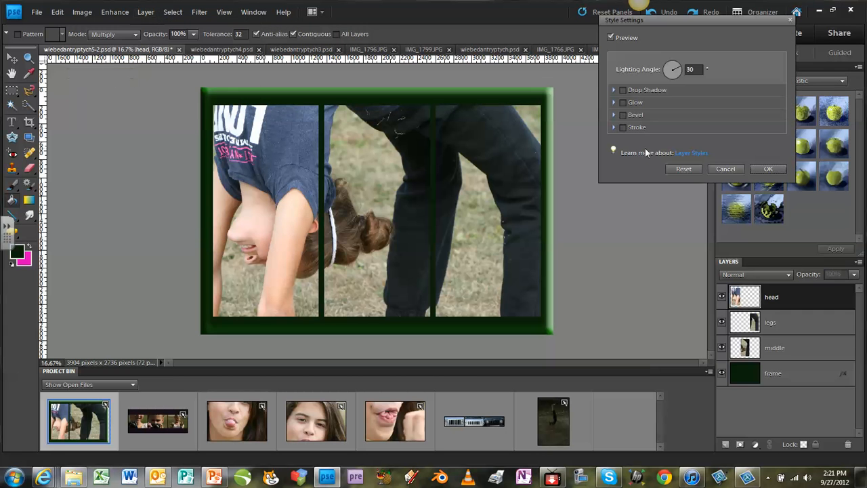
click(622, 91)
drag(650, 108, 732, 133)
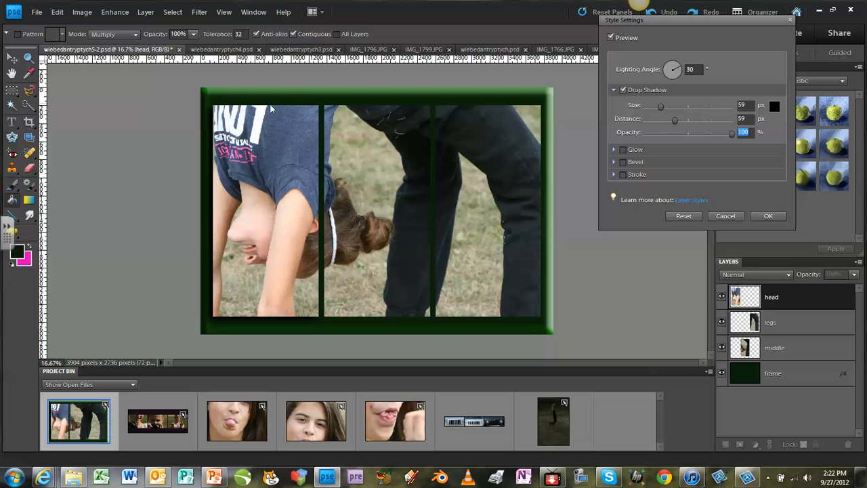
Step: Adjust the head layer's shadow to a 49° lighting angle, 17 px distance and 40 px size, and add a 5 px upward bevel
mouse_move(672, 68)
mouse_down()
mouse_move(681, 86)
mouse_move(668, 76)
mouse_move(668, 56)
mouse_move(688, 50)
mouse_move(674, 75)
mouse_move(668, 63)
mouse_move(679, 72)
mouse_up()
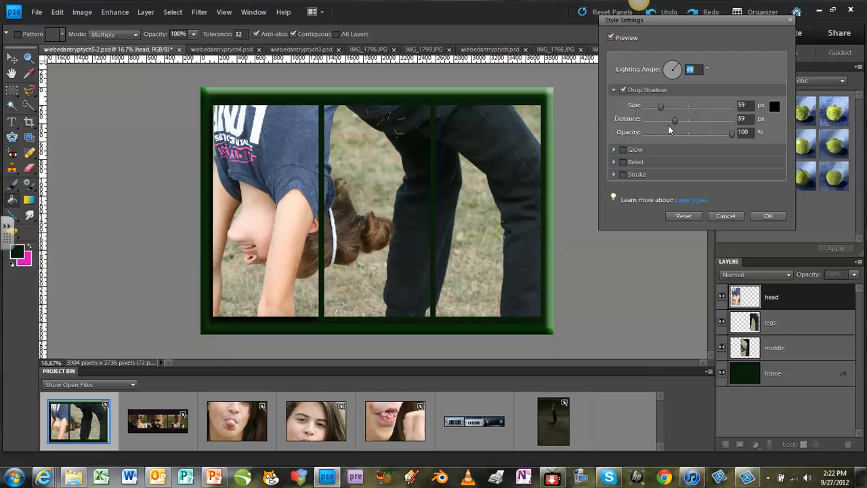
drag(673, 121, 657, 107)
click(661, 106)
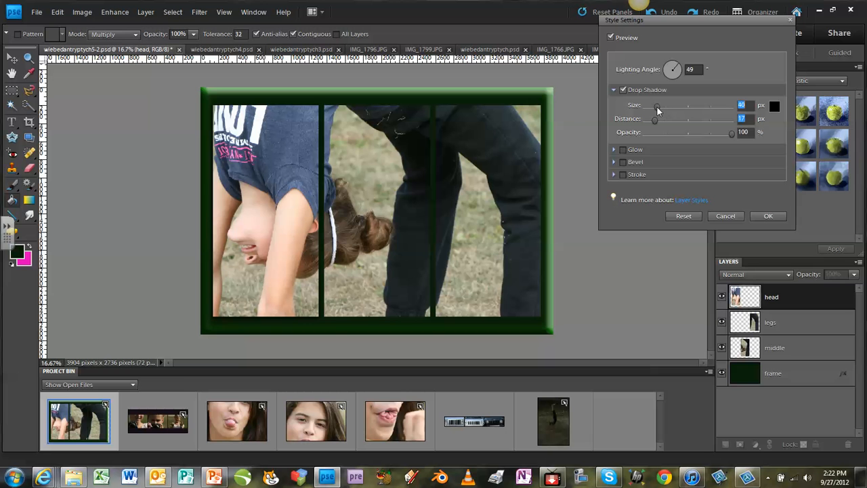
click(622, 162)
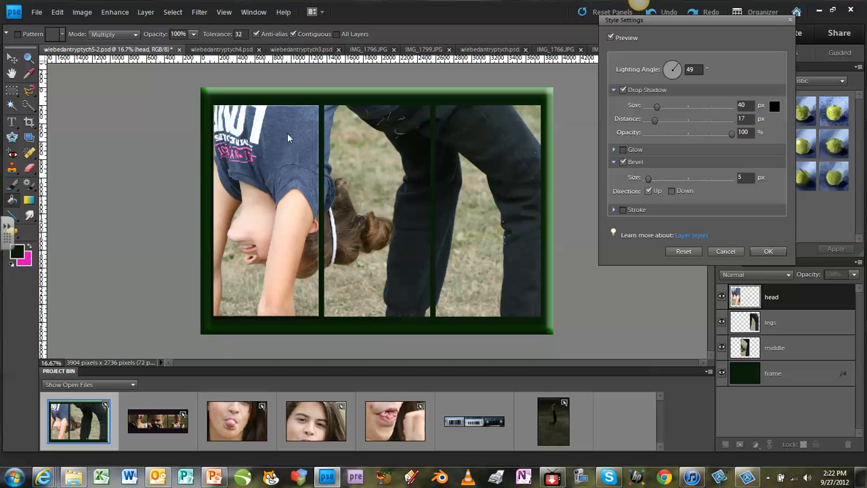
click(768, 252)
Step: Give the legs layer a 5 px upward bevel and a black drop shadow with about 35 px size and 34 px distance
click(772, 323)
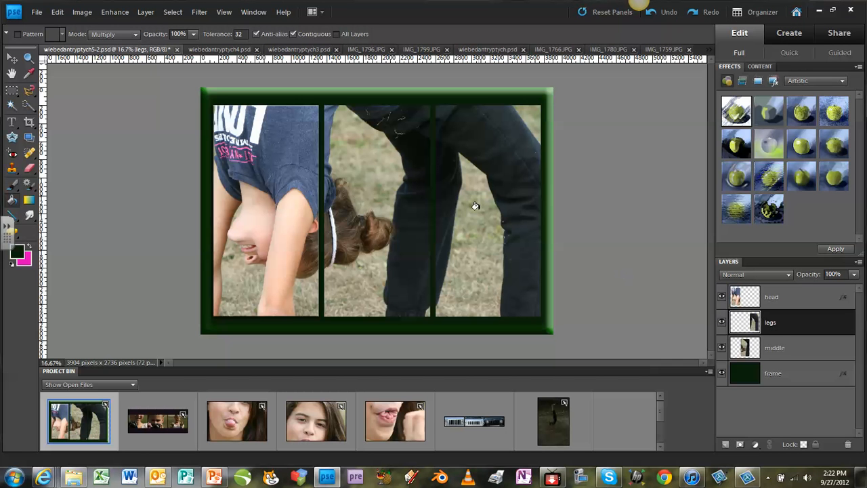
click(142, 13)
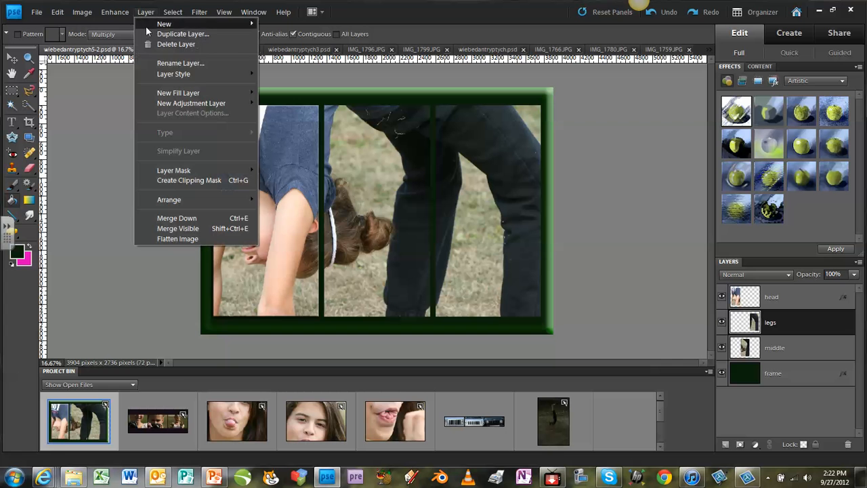
mouse_move(175, 73)
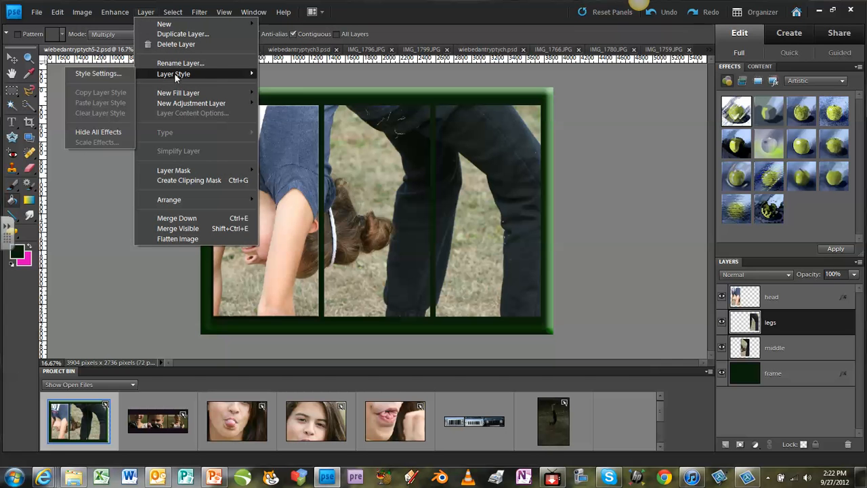
click(98, 73)
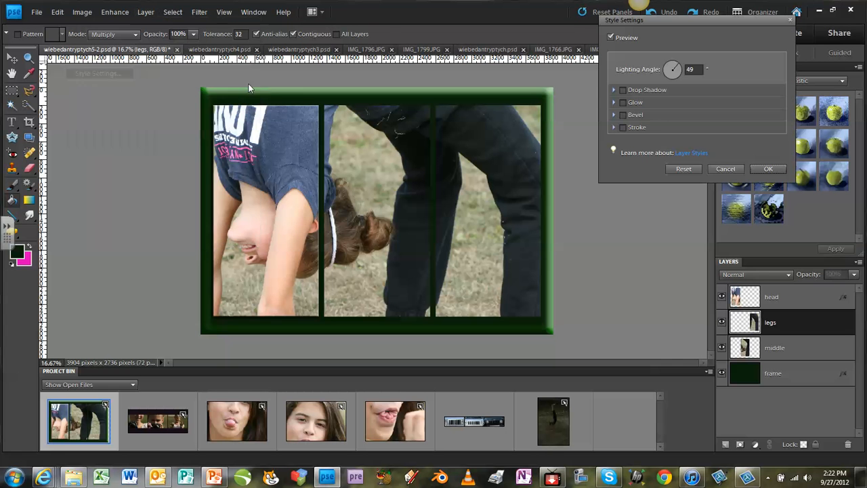
click(623, 114)
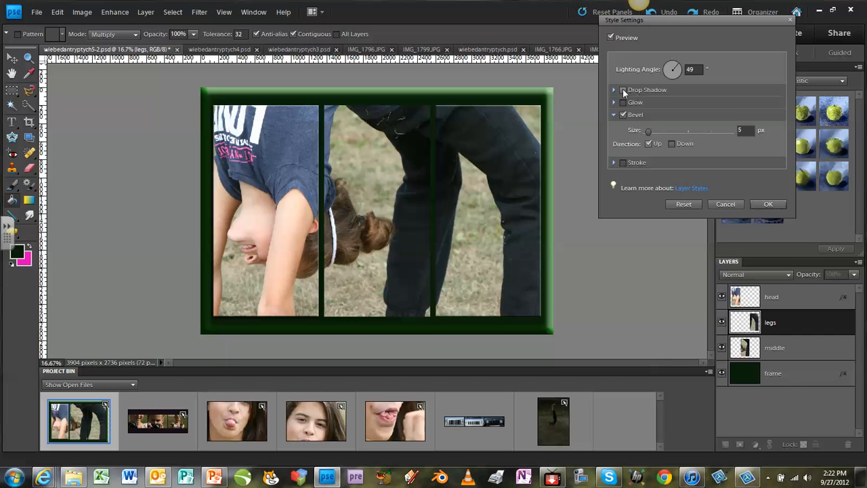
click(622, 90)
drag(650, 110, 664, 120)
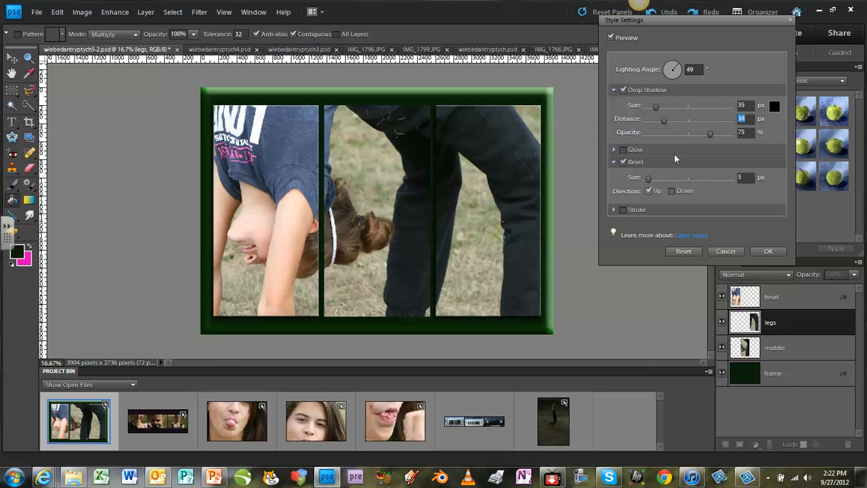
click(769, 252)
Step: Give the middle layer a 5 px upward bevel and a black drop shadow with 29 px size and 29 px distance
click(780, 349)
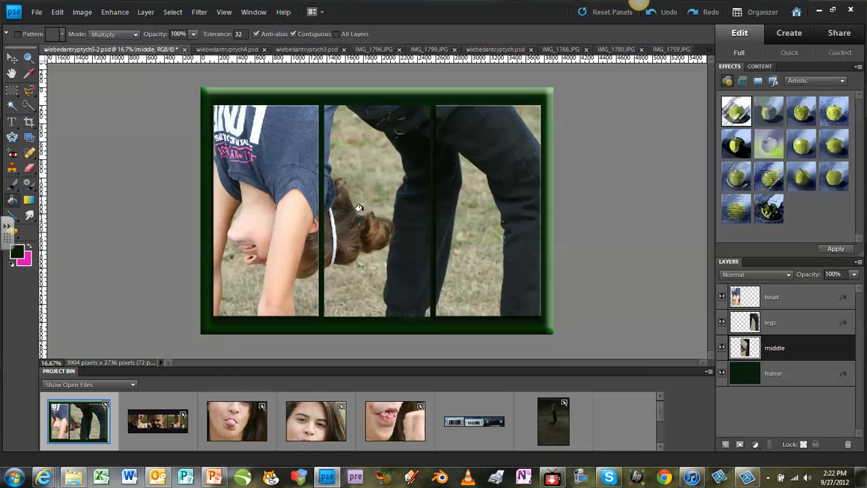
click(146, 12)
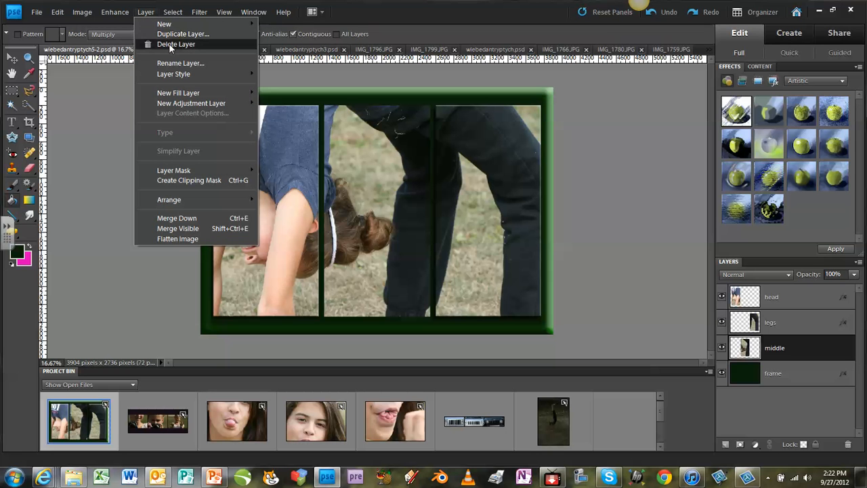
mouse_move(172, 72)
click(104, 73)
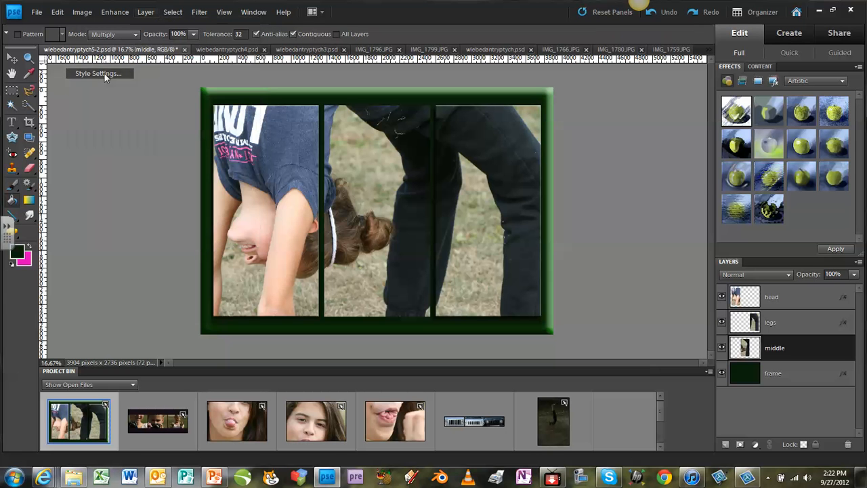
click(623, 115)
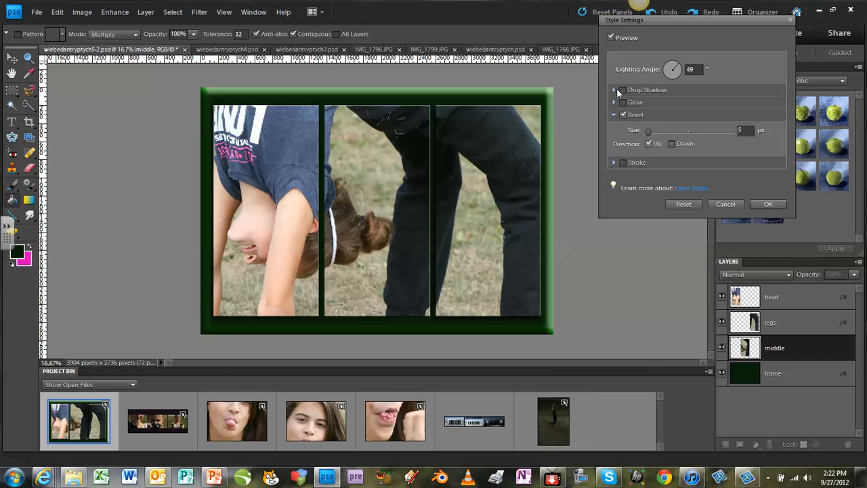
click(622, 91)
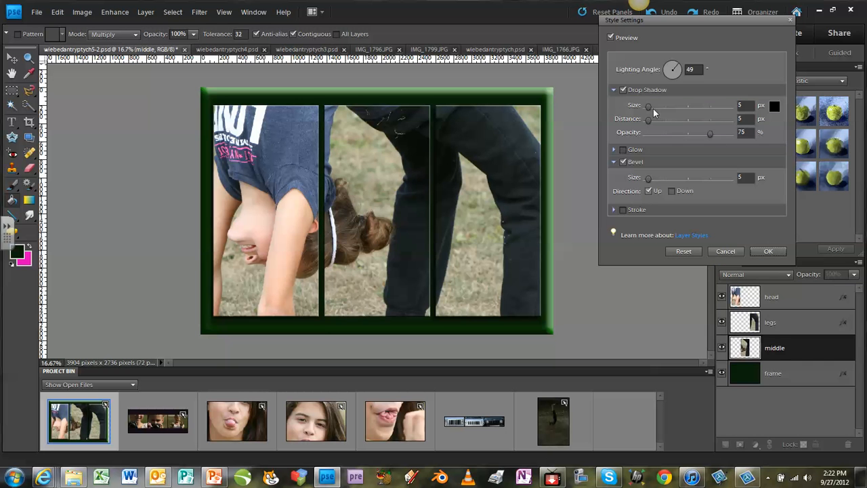
drag(648, 107, 661, 122)
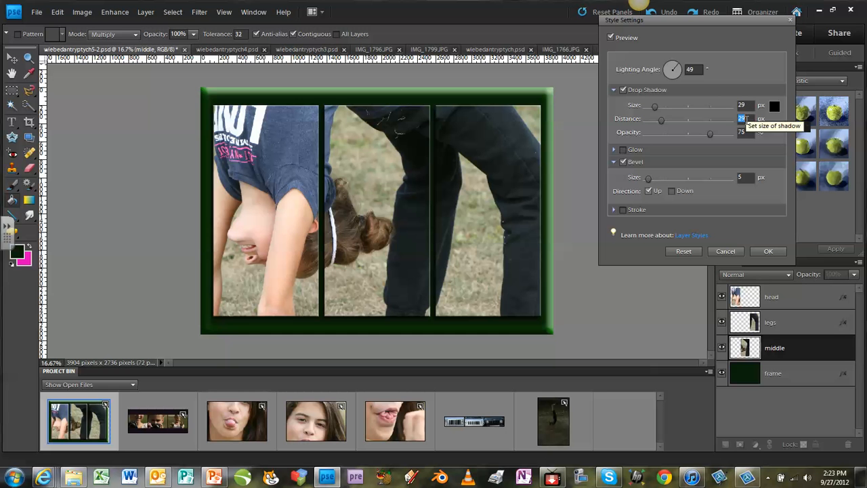
click(767, 252)
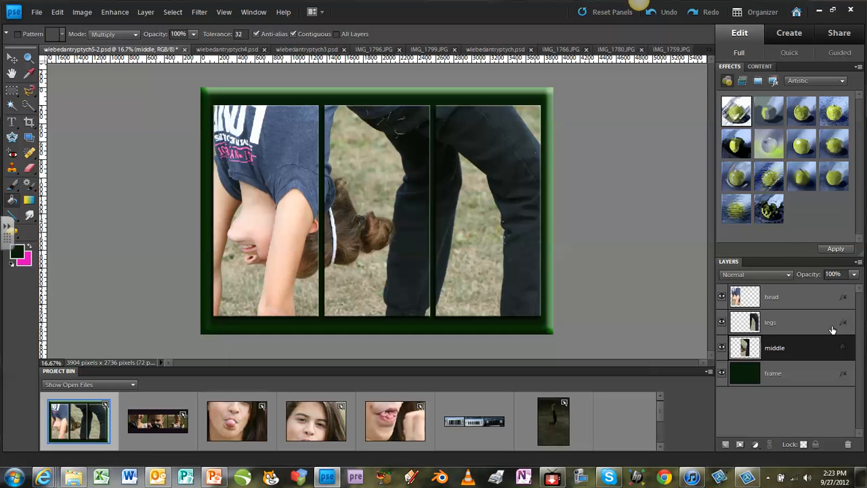
Step: Set the legs layer's drop shadow to 29 px size and 29 px distance
click(845, 325)
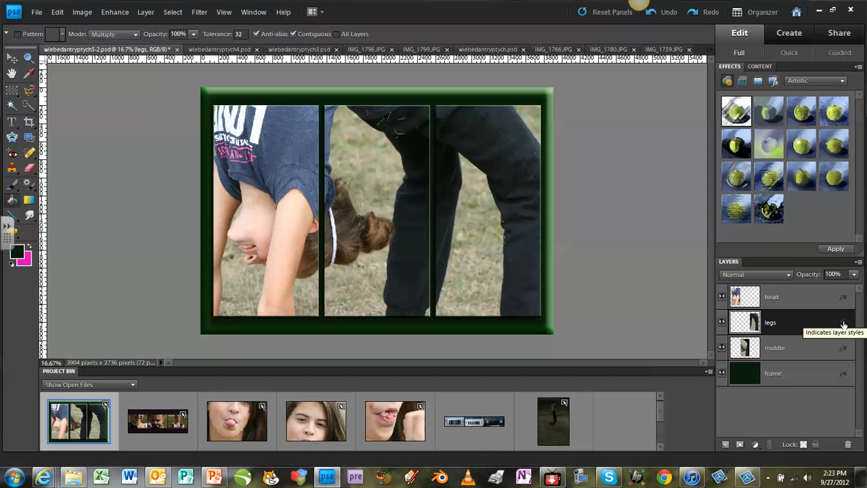
double_click(844, 324)
double_click(744, 107)
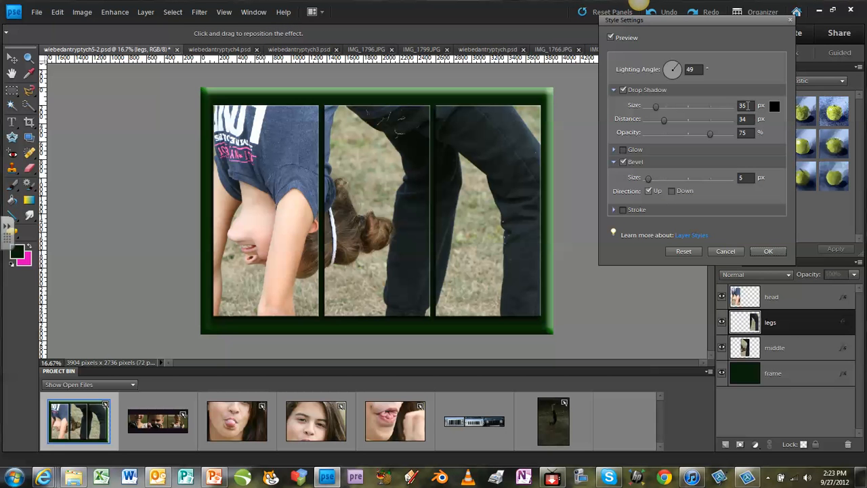
text(29)
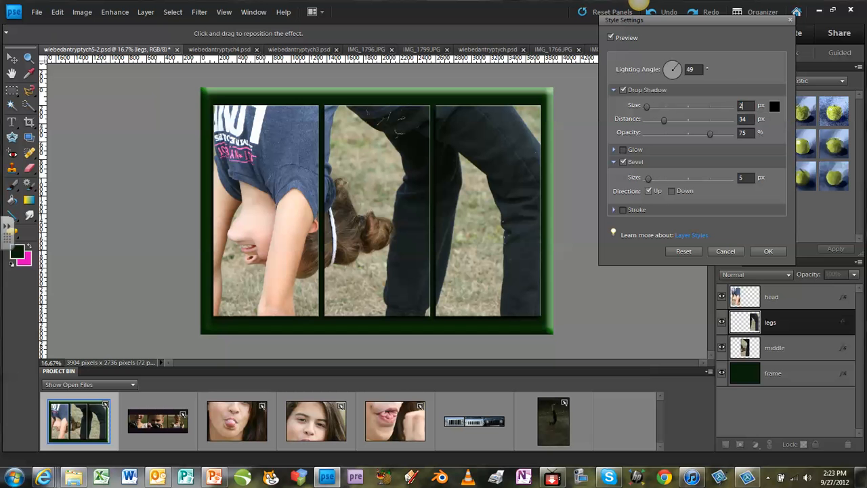
key(Tab)
text(29)
click(767, 252)
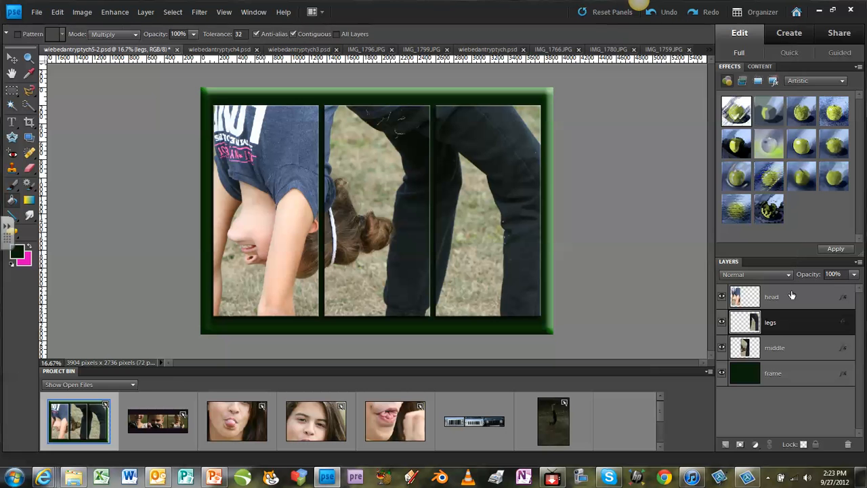
Step: Match the head layer's drop shadow size and distance to the other panels at 29 px each
double_click(844, 301)
double_click(745, 106)
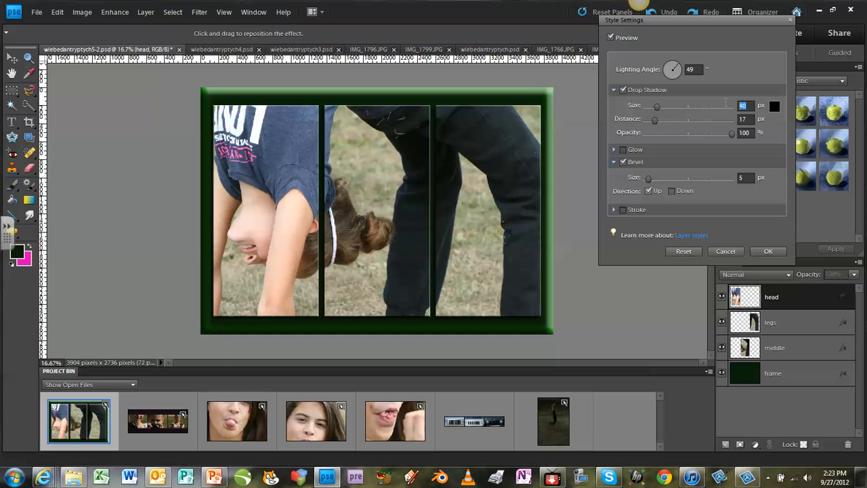
text(29)
double_click(743, 119)
text(29)
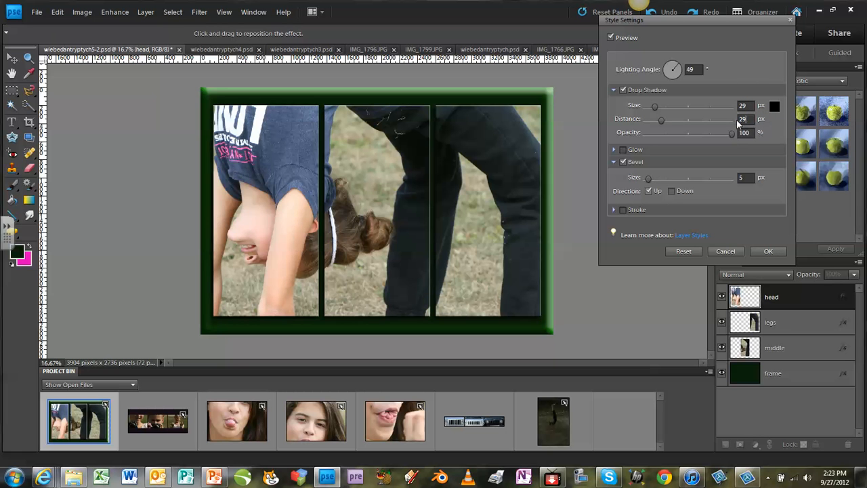
click(769, 251)
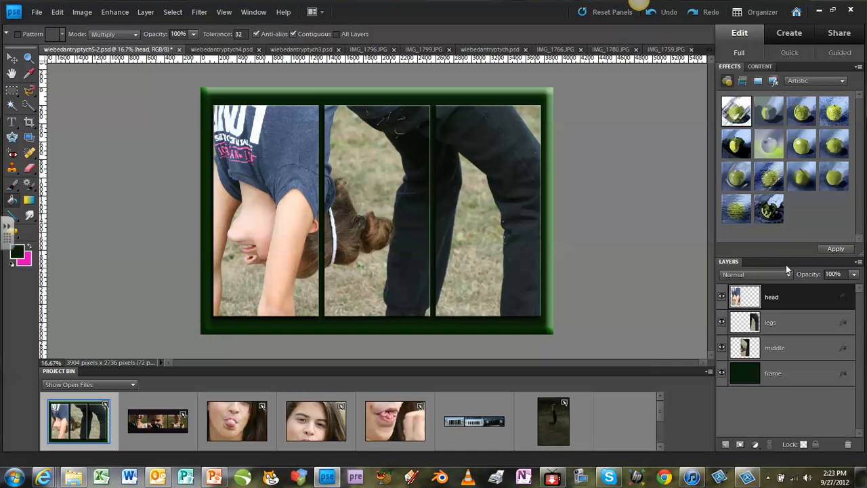